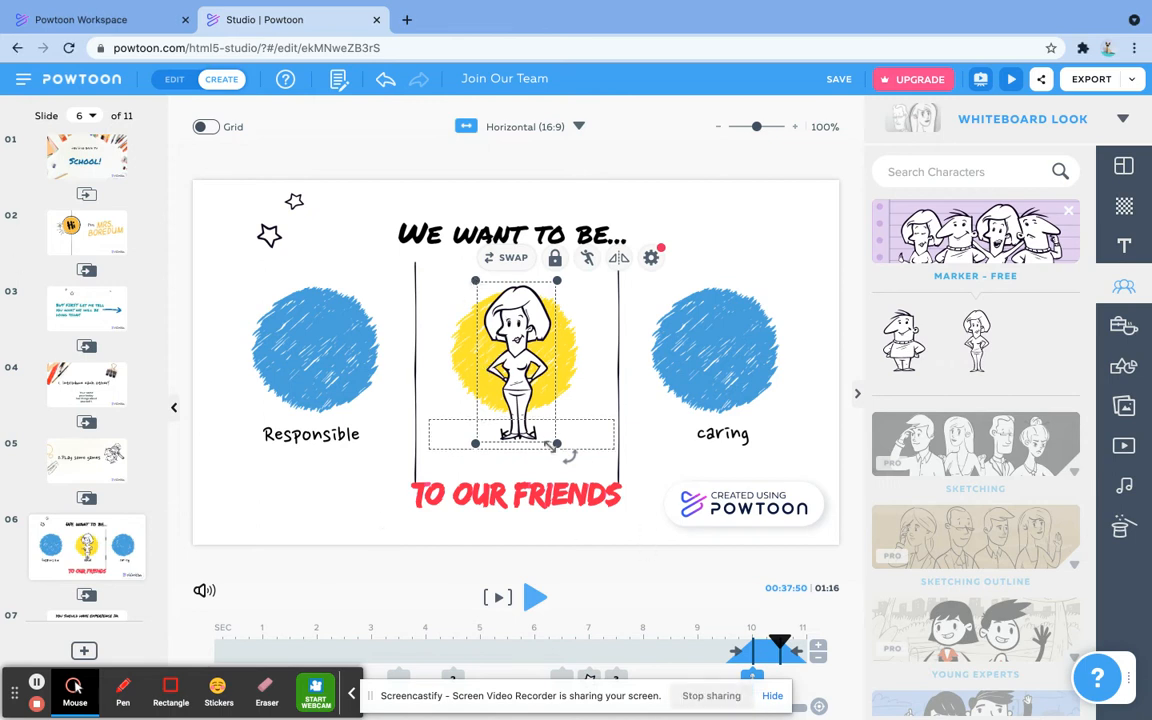
Shrink the woman character to fit inside a circle and move it onto the blue circle above "Responsible".
left_click_drag(555, 444, 531, 391)
left_click_drag(507, 343, 517, 360)
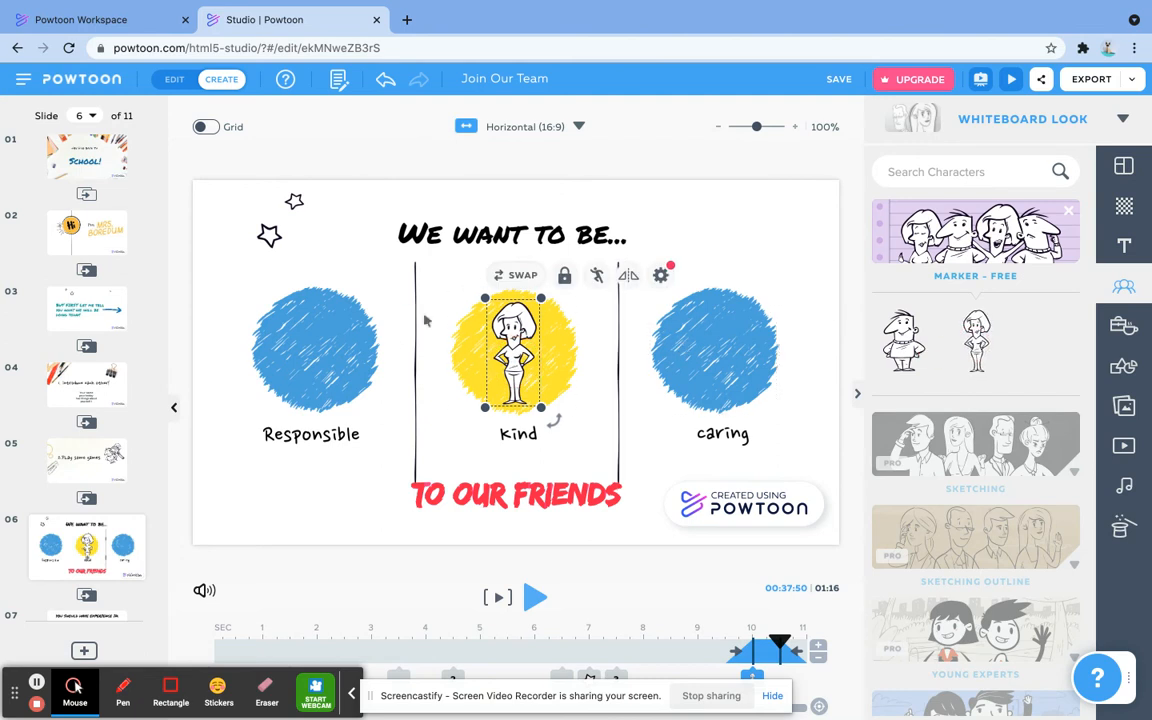
left_click_drag(521, 340, 324, 330)
Recolour the blue circle above "caring" to red (#FF1844).
left_click(727, 360)
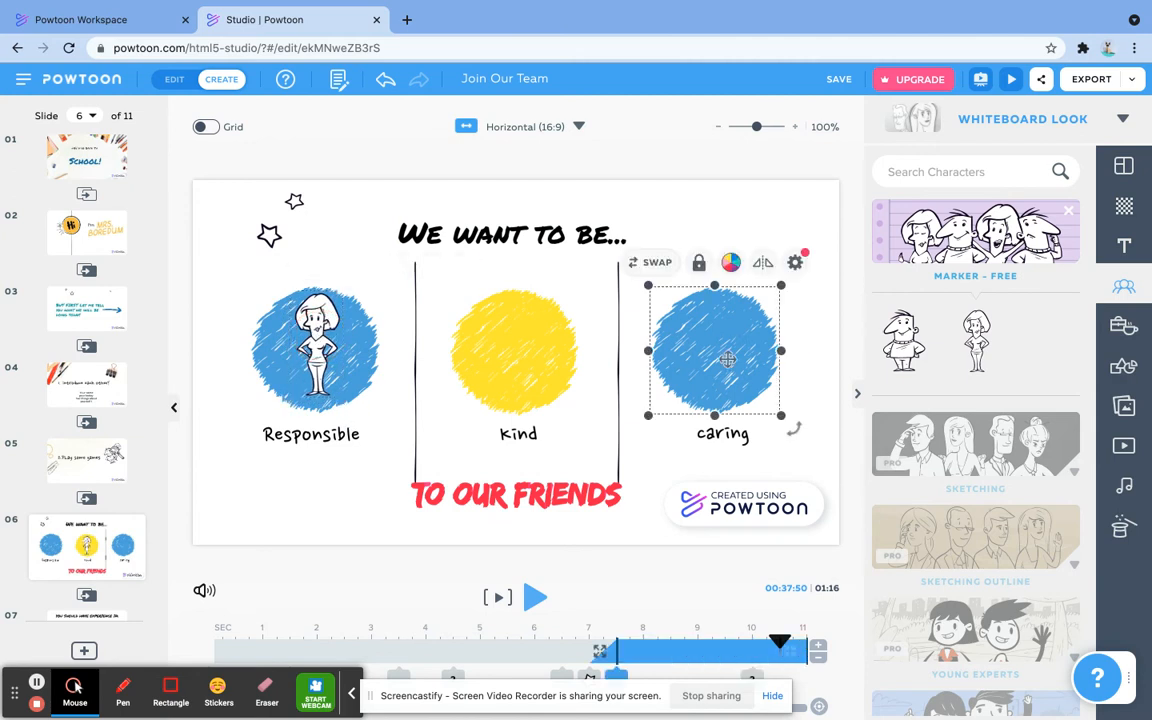
left_click(731, 262)
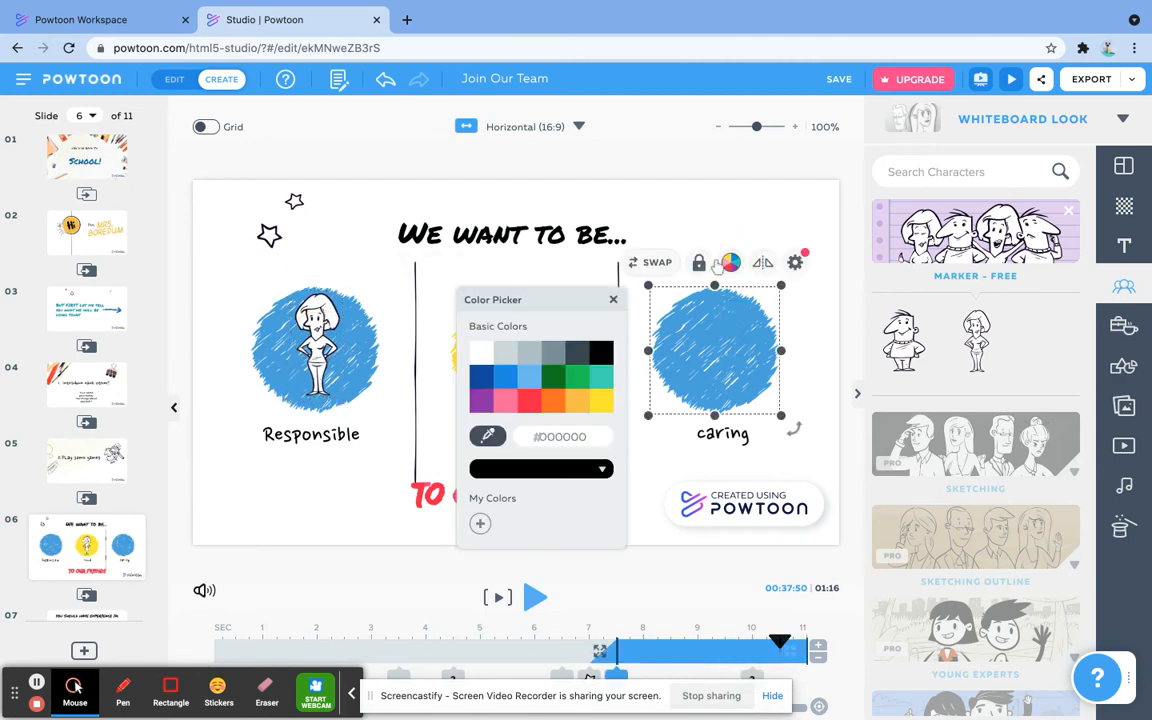
left_click(526, 400)
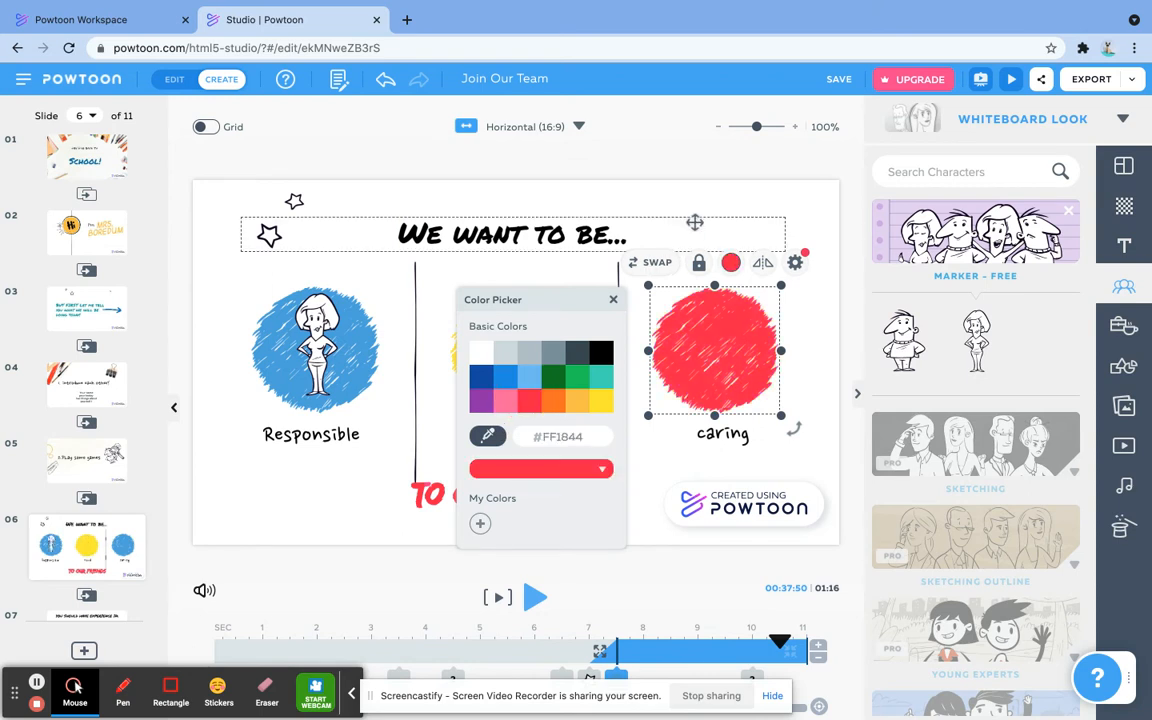
left_click(695, 228)
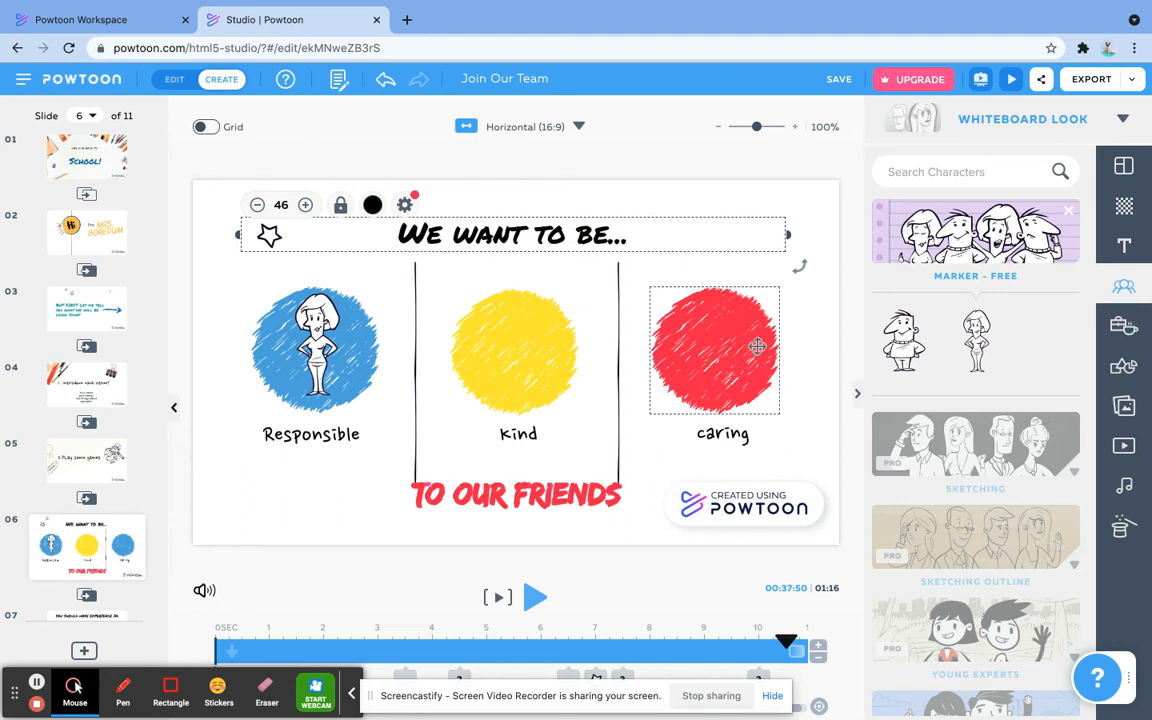
Add the man character in the Happy pose and place it, scaled down, on the red circle above "caring".
left_click(904, 335)
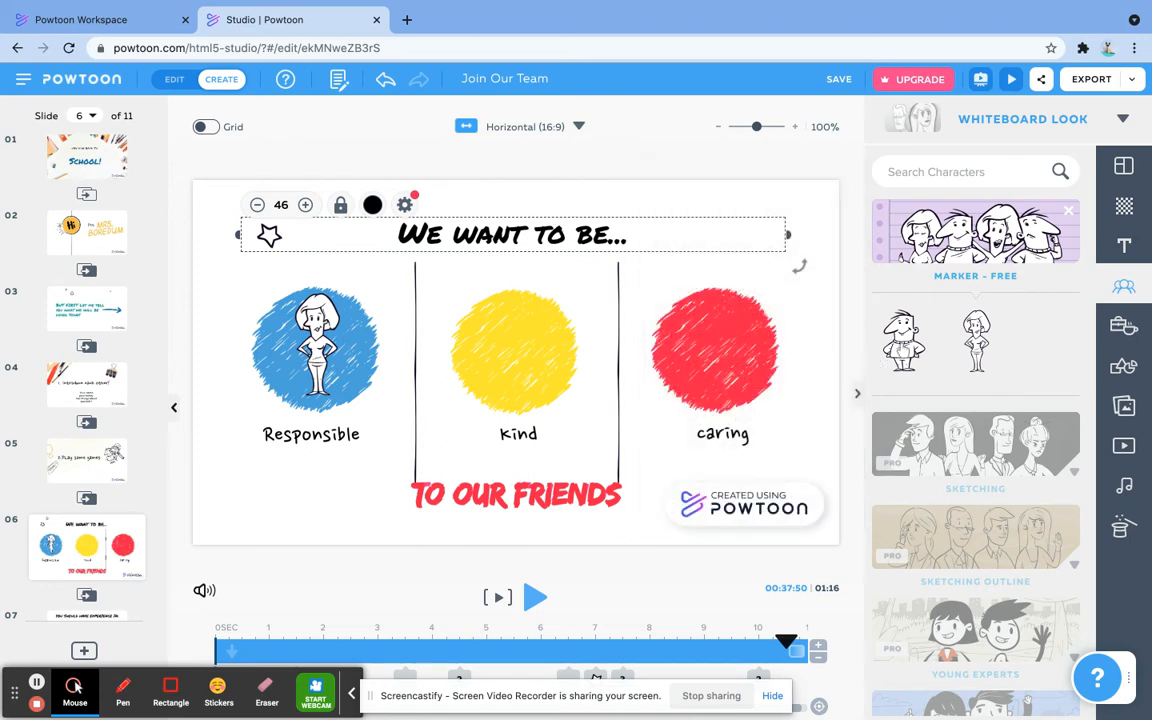
mouse_move(903, 340)
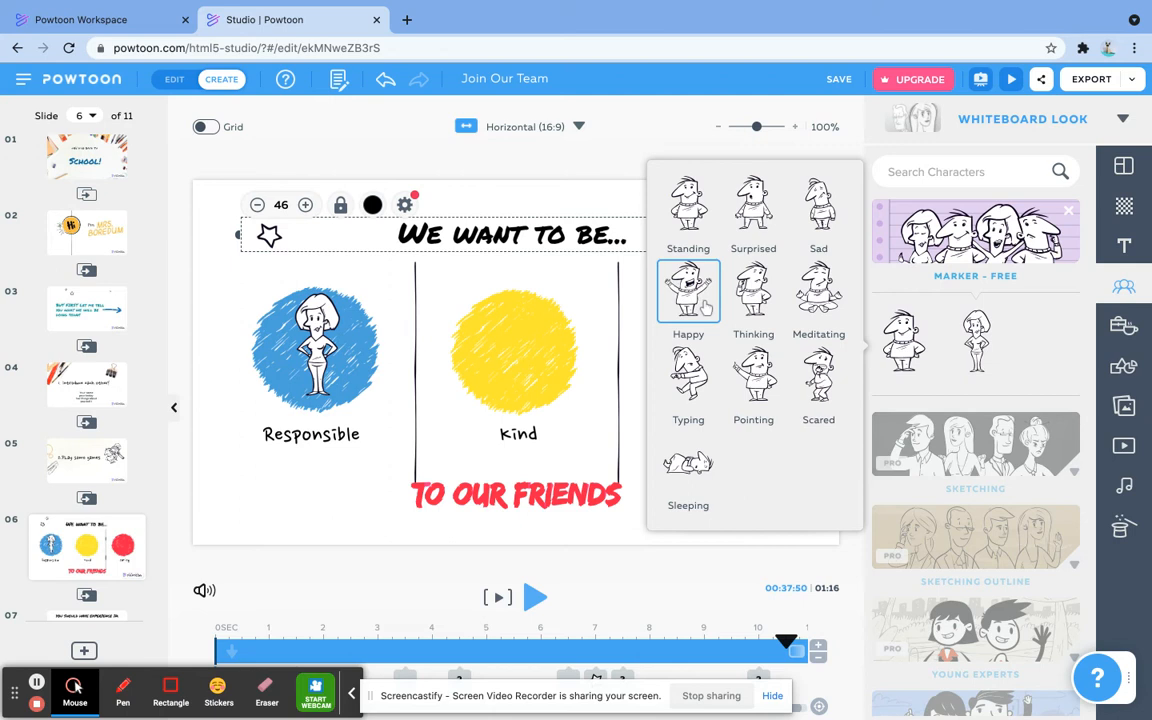
left_click(707, 305)
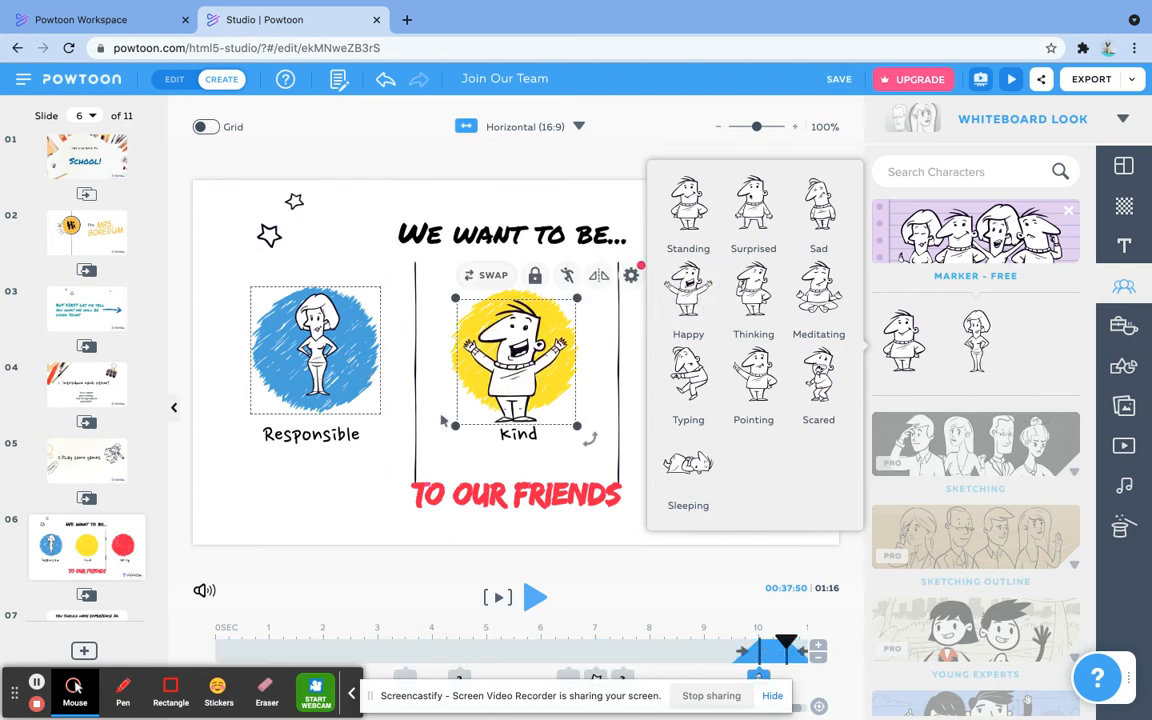
left_click_drag(505, 359, 694, 343)
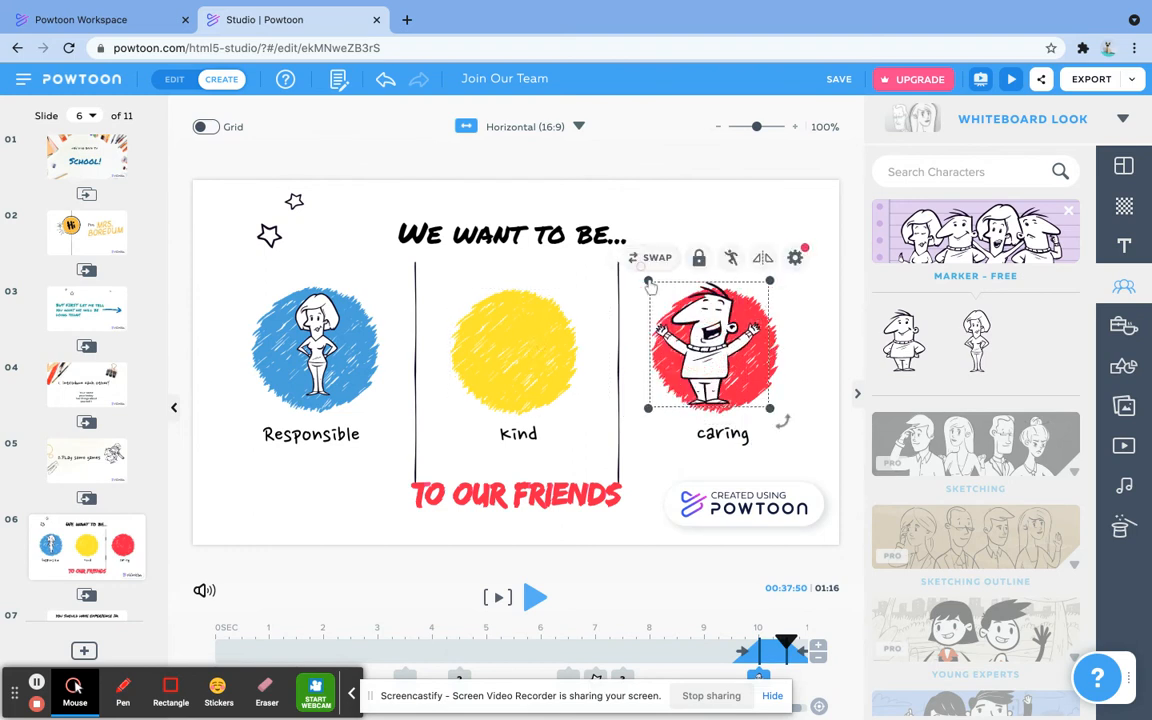
left_click_drag(650, 288, 705, 339)
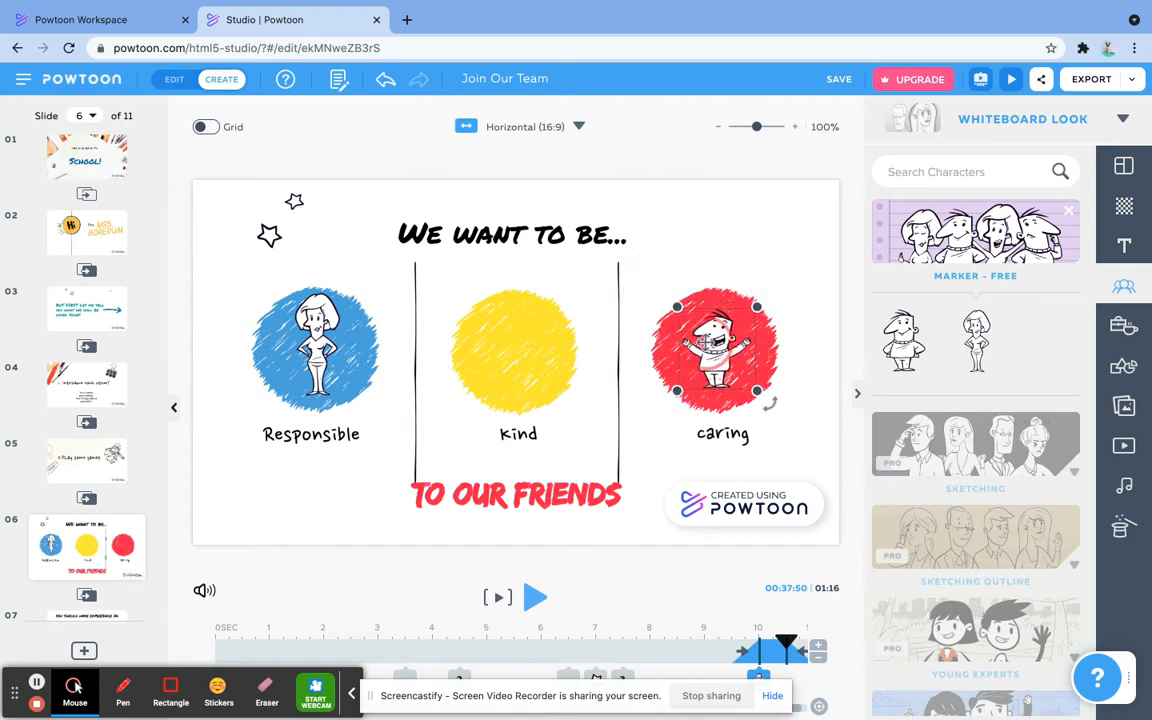
Add the man character in the Standing pose above "Kind", and delete it together with the yellow circle behind it.
left_click(903, 338)
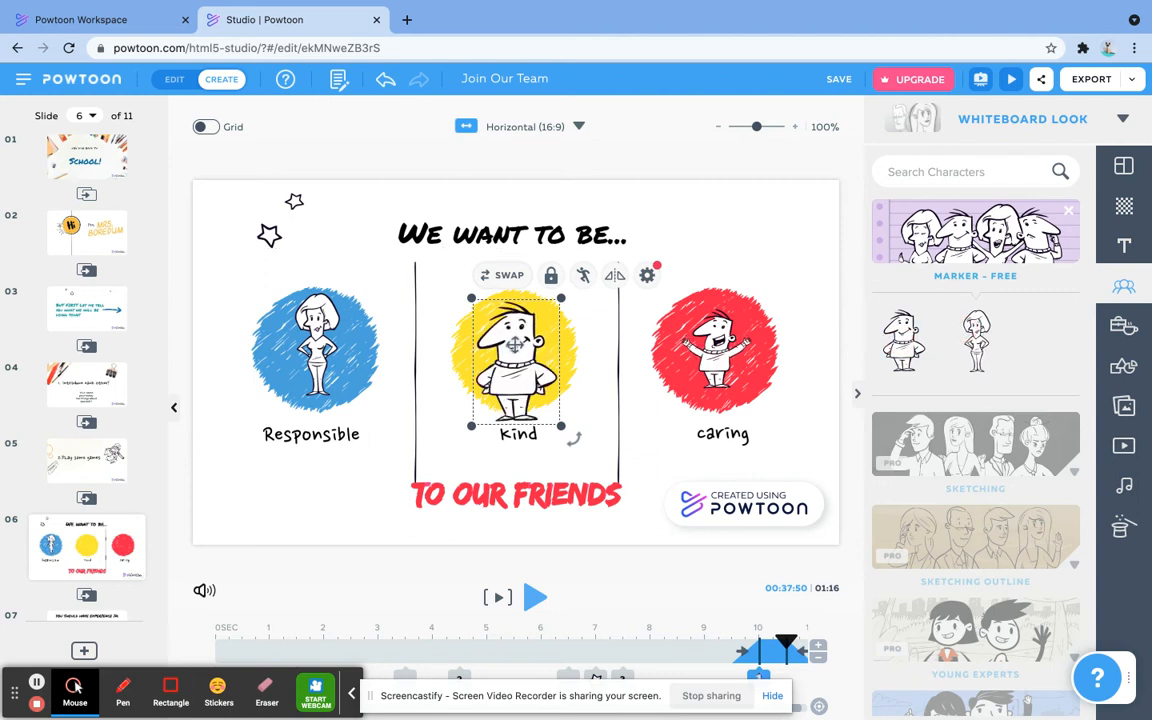
key("Delete")
left_click(519, 324)
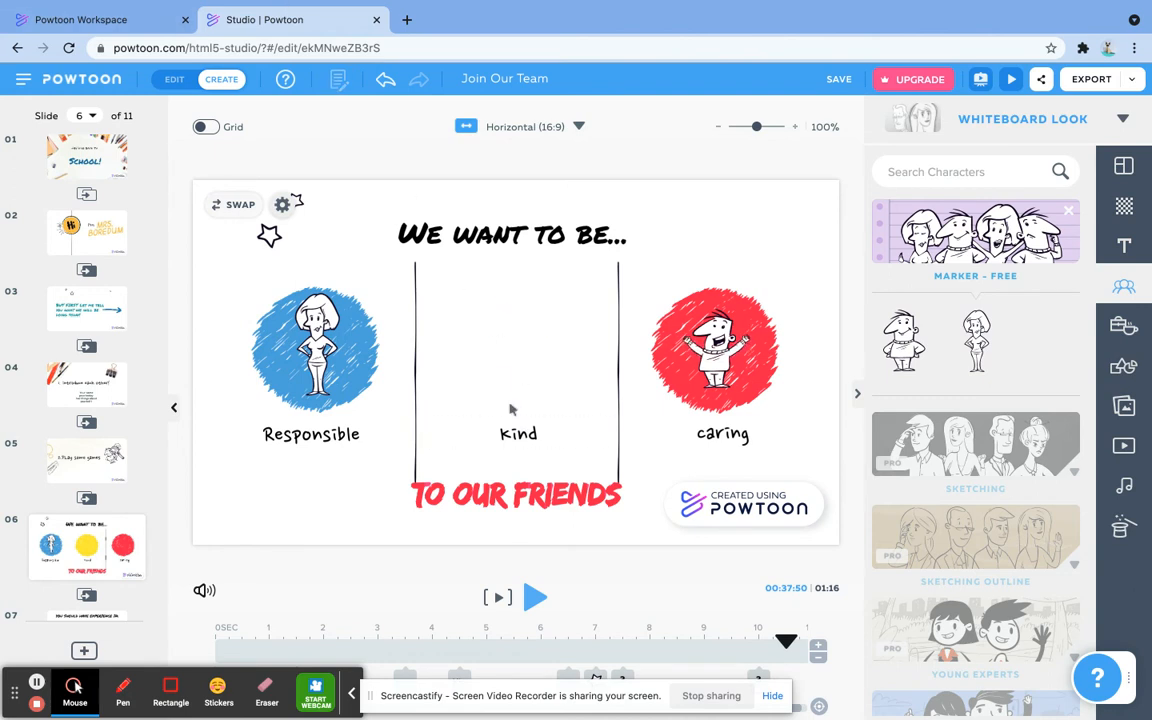
left_click(496, 330)
Place a copy of the blue circle above "Kind" in the middle column and recolour it yellow.
left_click(278, 350)
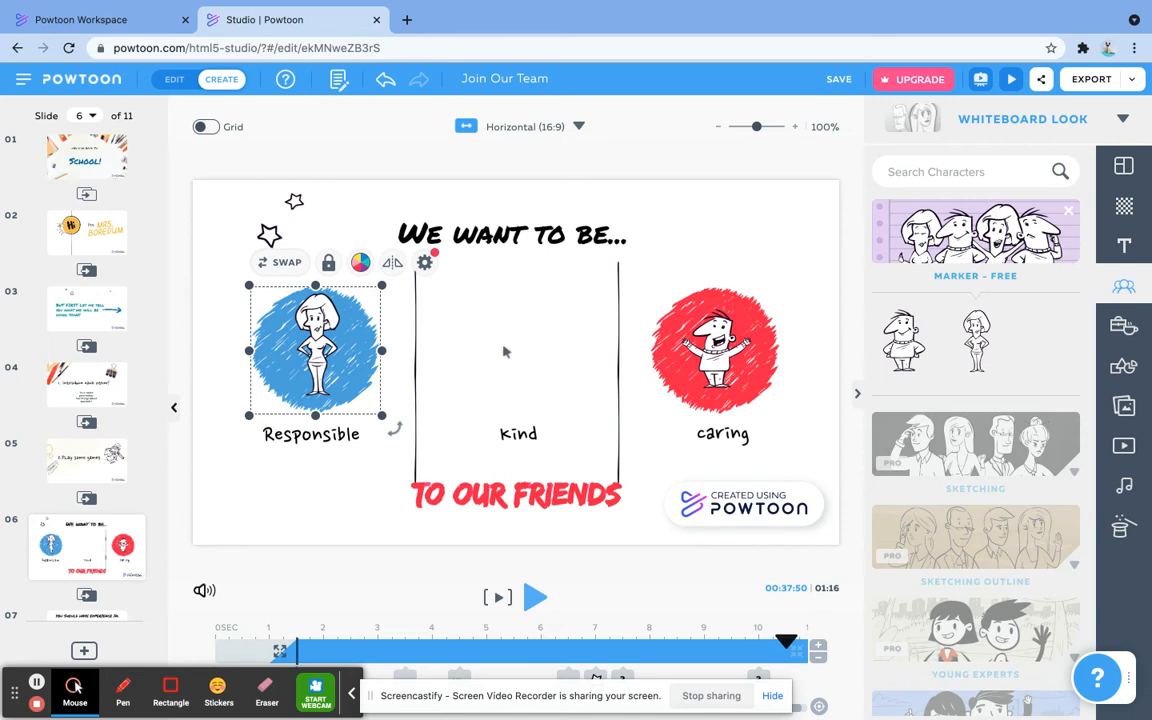
key("ctrl+v")
left_click_drag(263, 328, 486, 352)
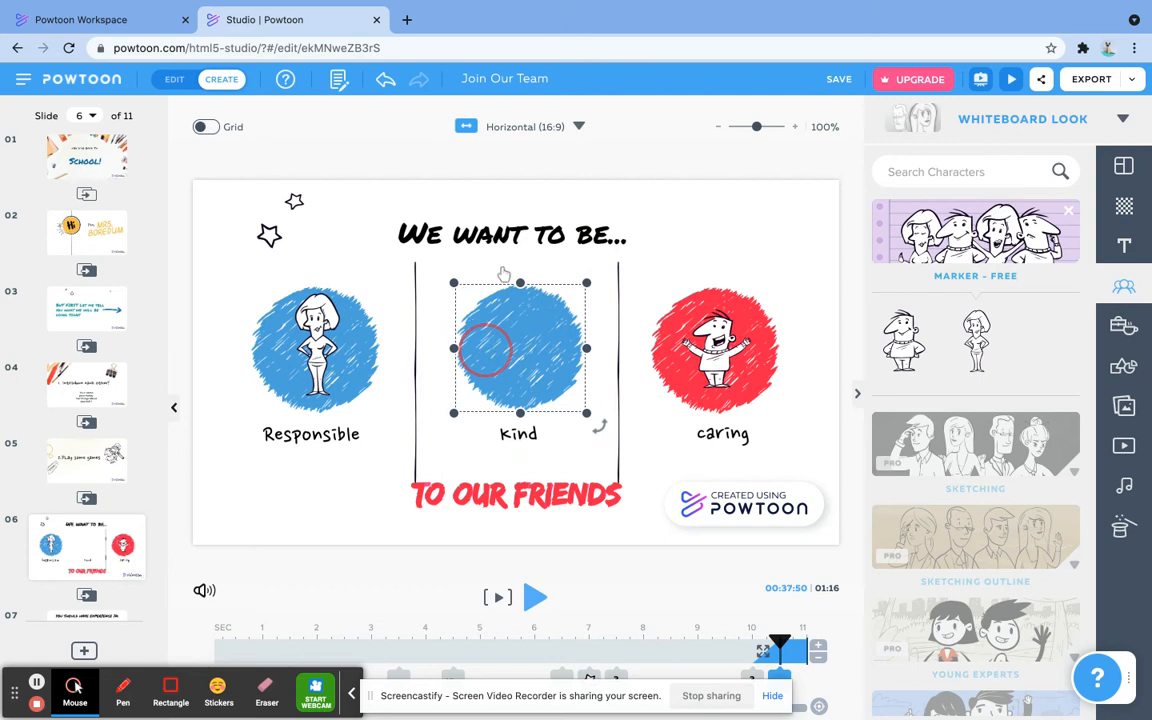
left_click(565, 260)
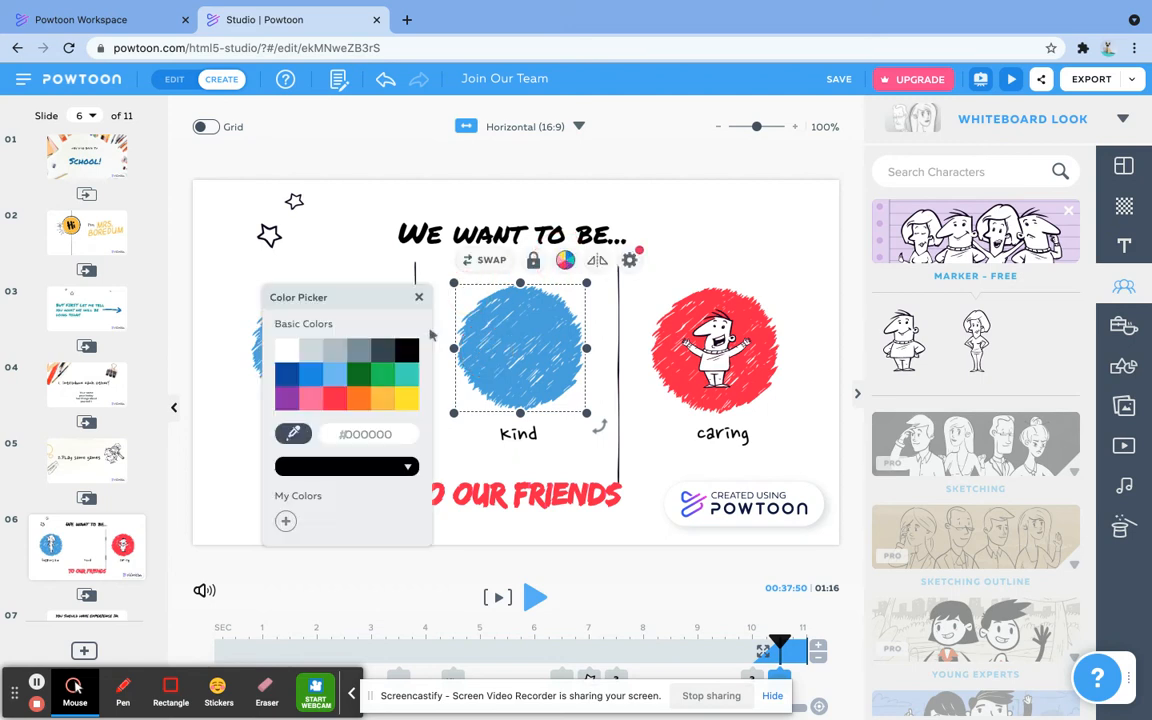
left_click(404, 400)
left_click(513, 337)
left_click_drag(513, 337, 515, 339)
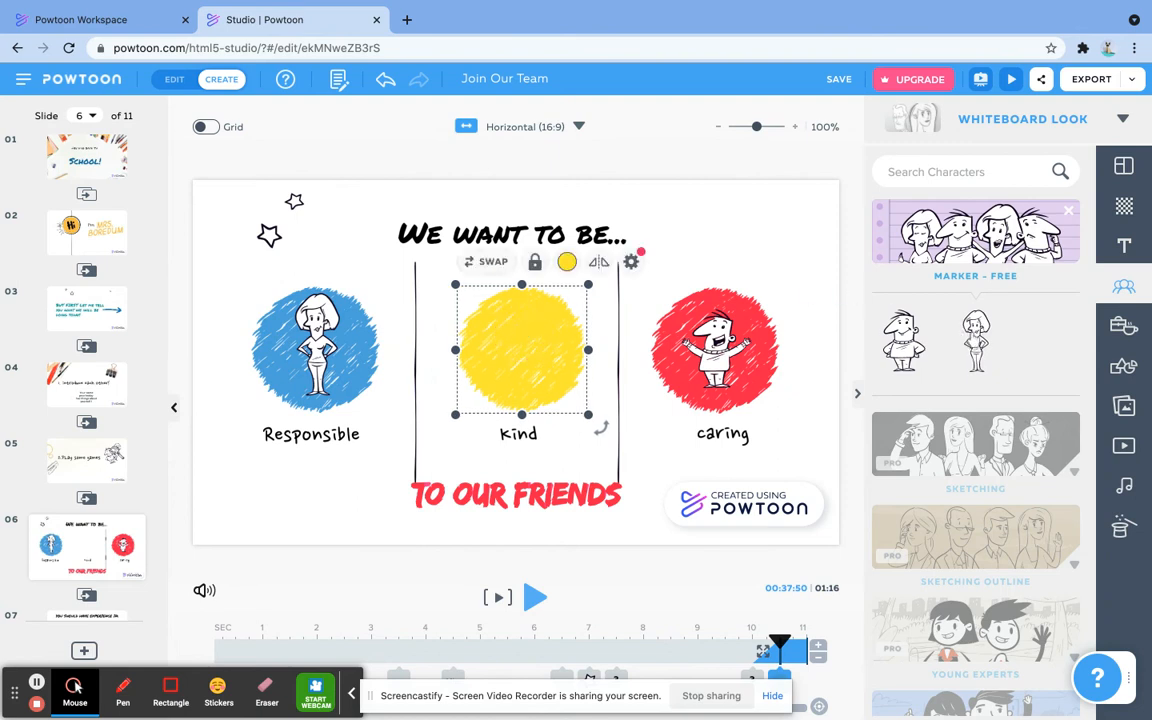
Add the woman character in the Pointing pose and centre it, scaled down, on the yellow circle above "Kind".
mouse_move(976, 340)
left_click(971, 348)
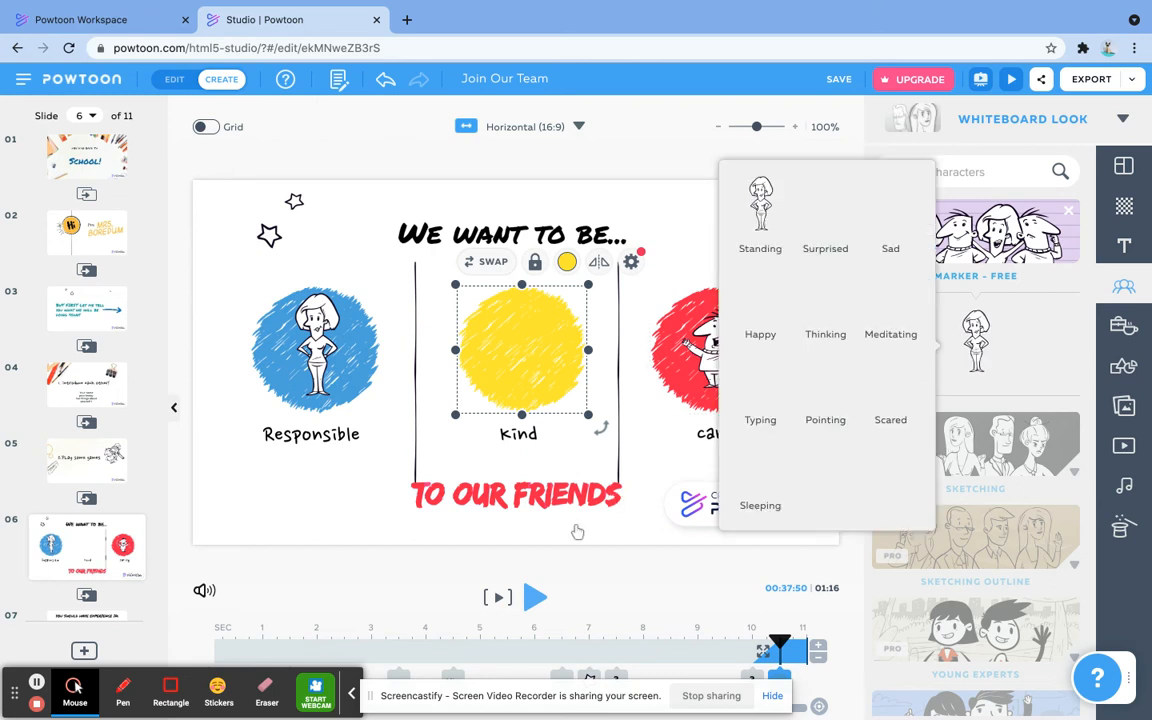
left_click(825, 378)
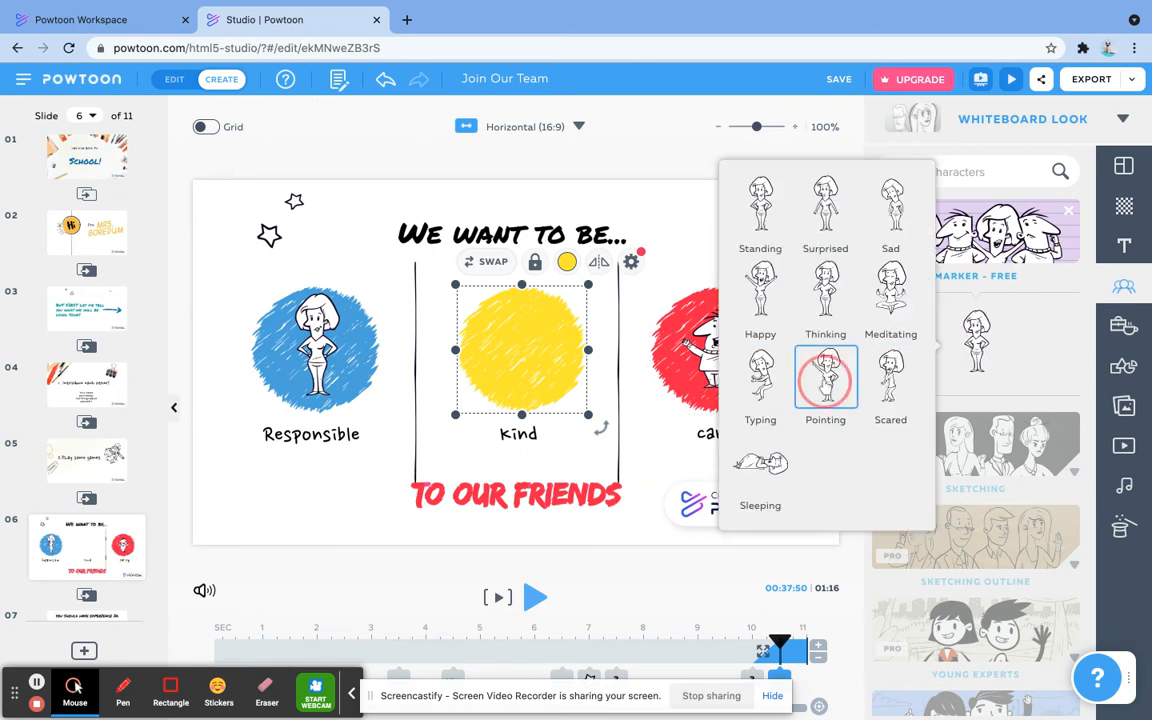
left_click_drag(470, 280, 490, 350)
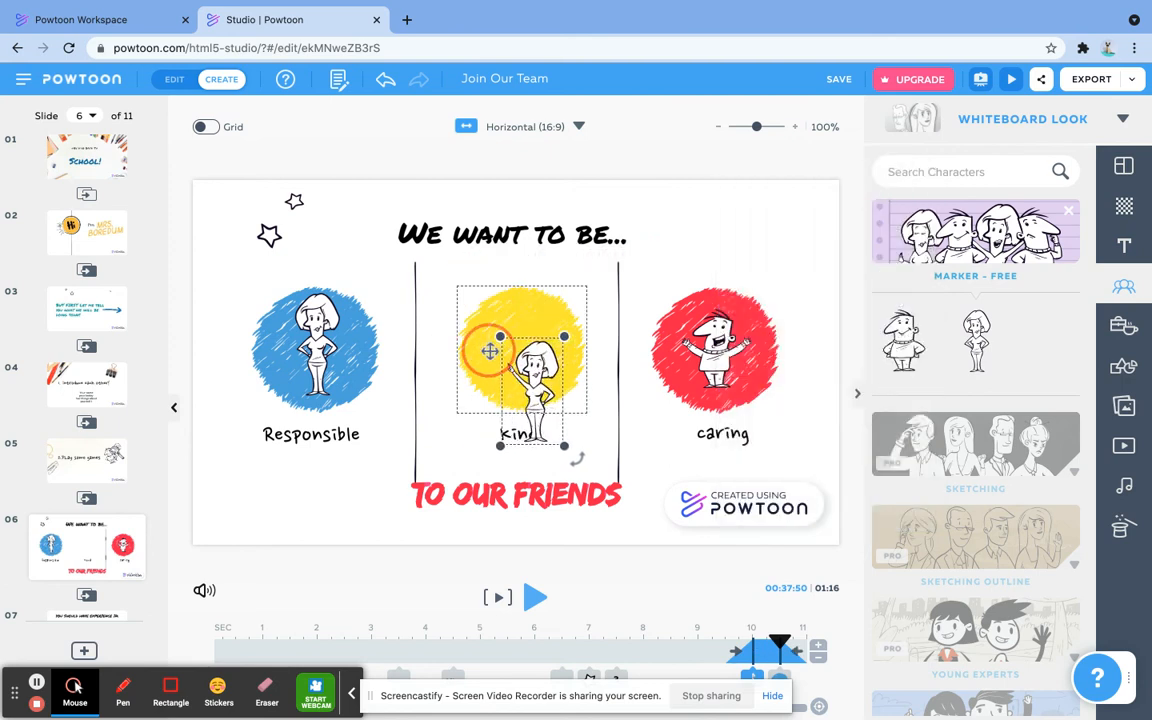
left_click_drag(531, 392, 520, 340)
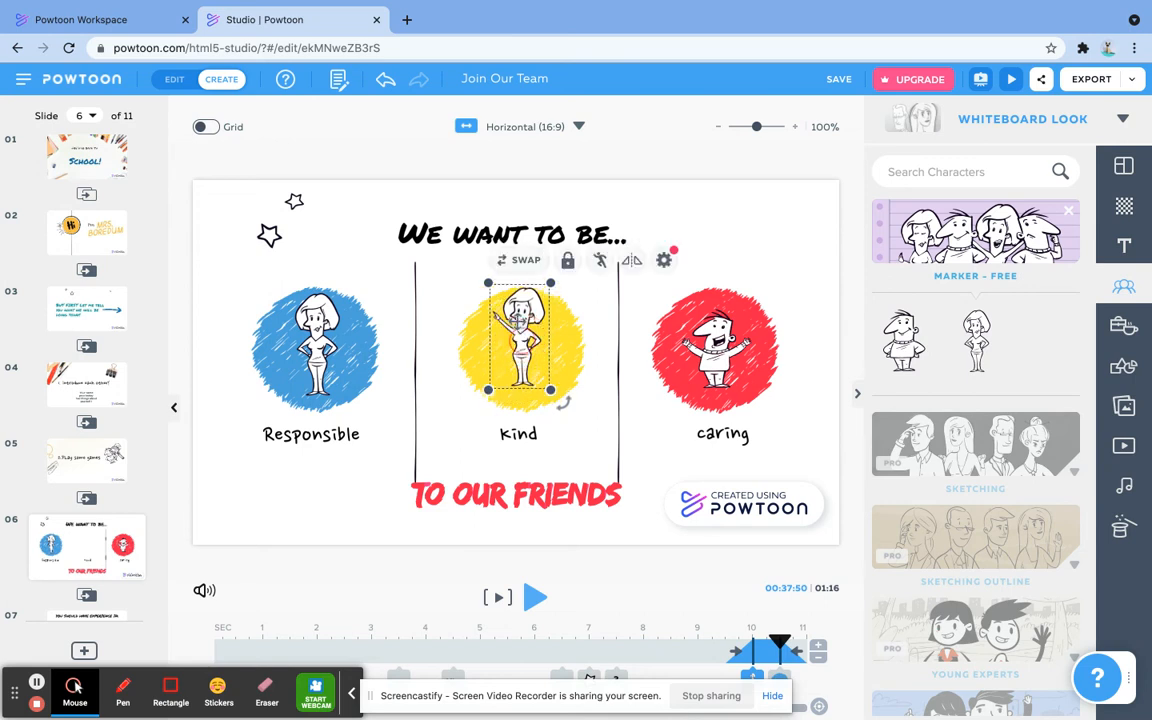
left_click(452, 268)
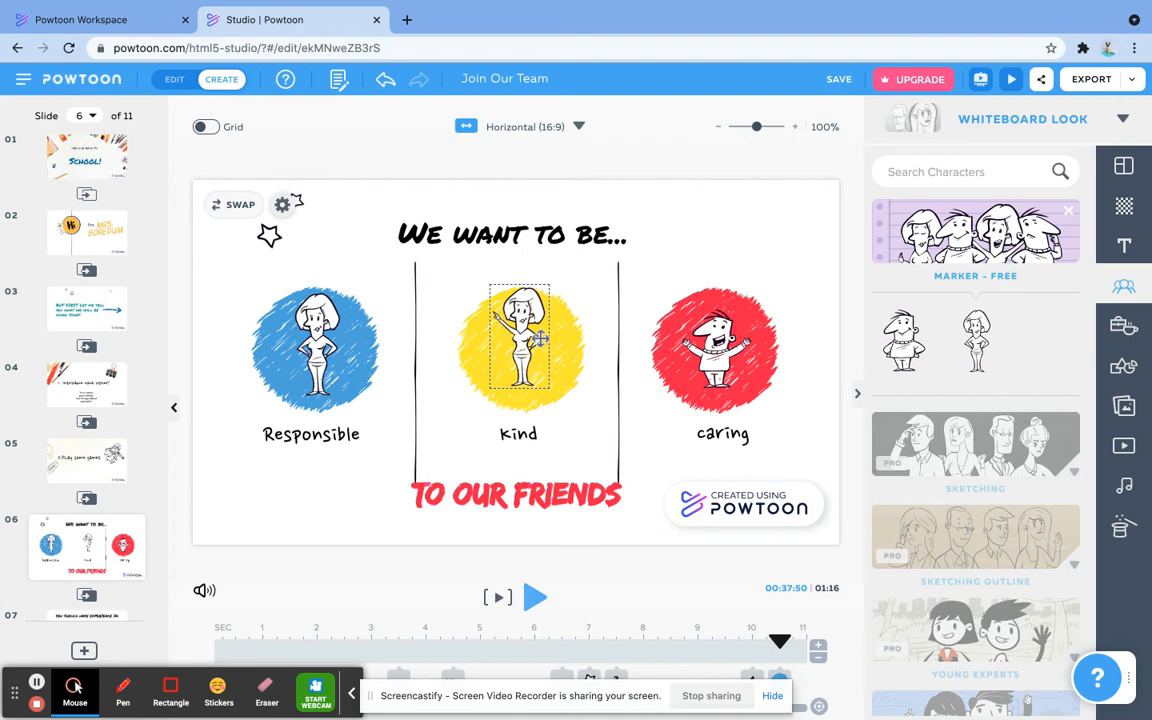
left_click(530, 341)
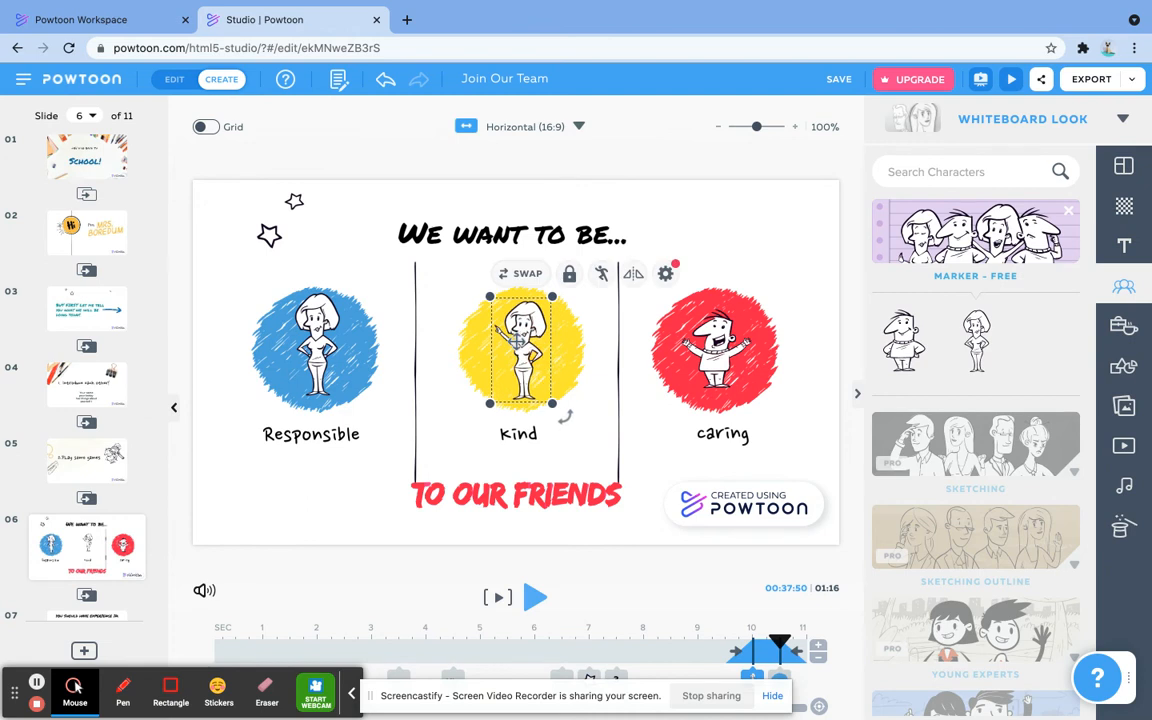
left_click(303, 222)
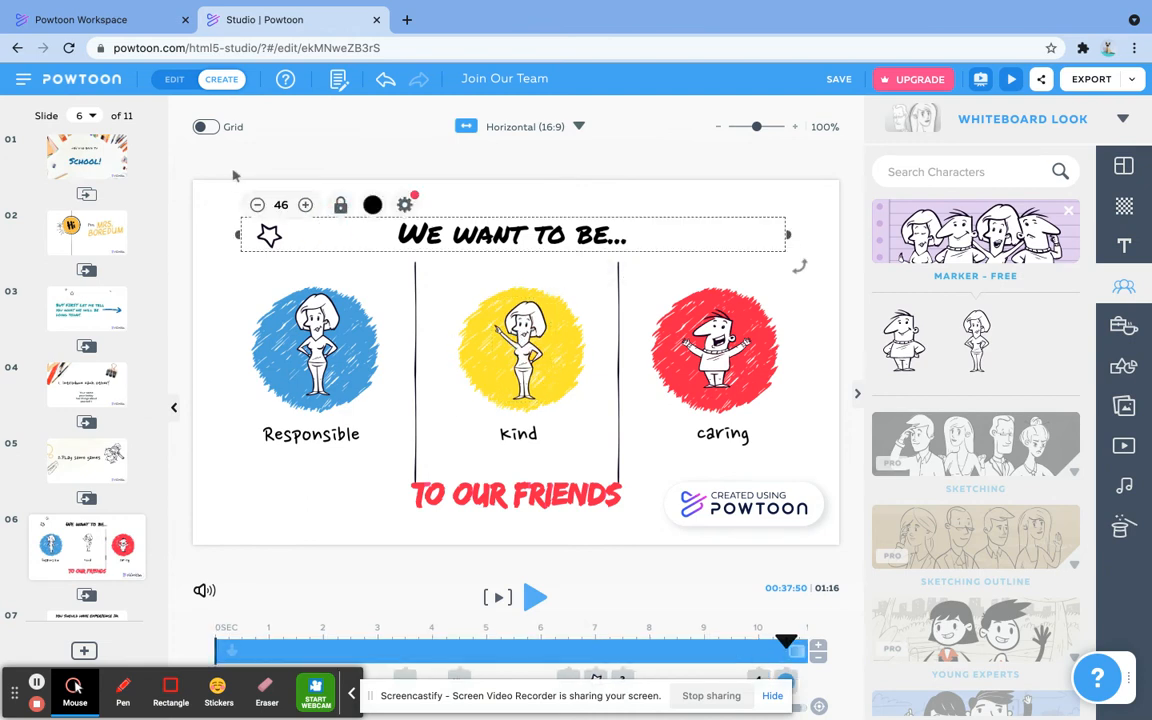
left_click(218, 227)
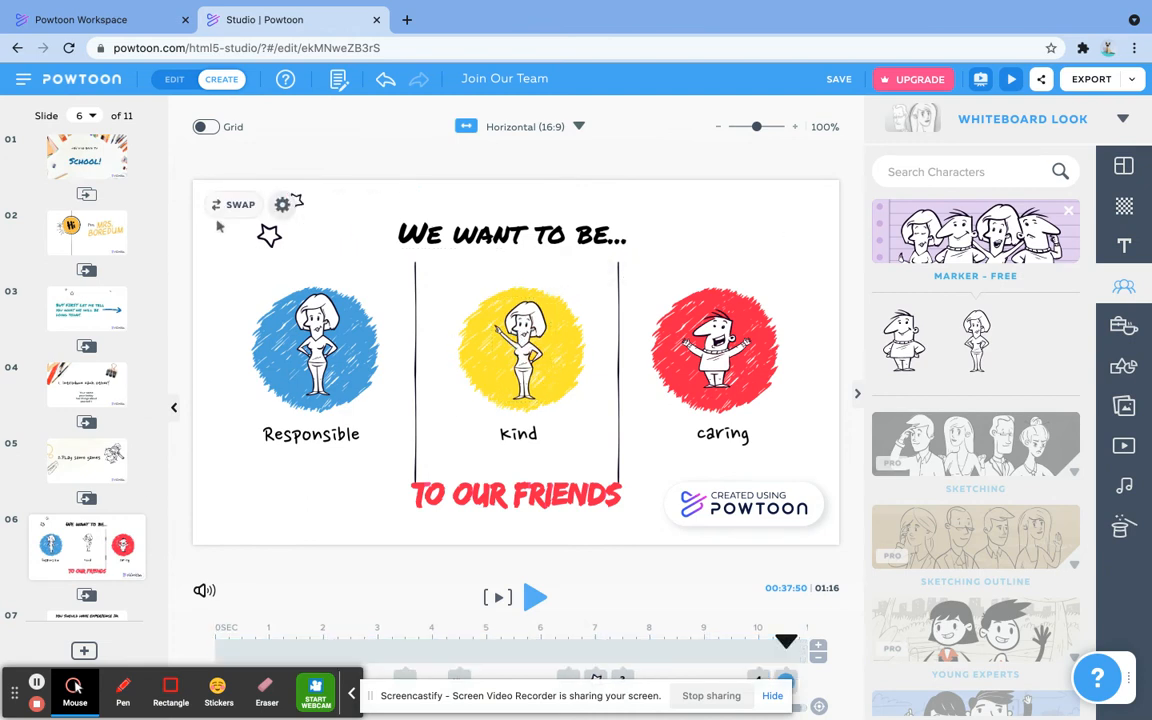
Open slide 7, "You should have experience in:", and move it to the end of the presentation.
left_click(66, 617)
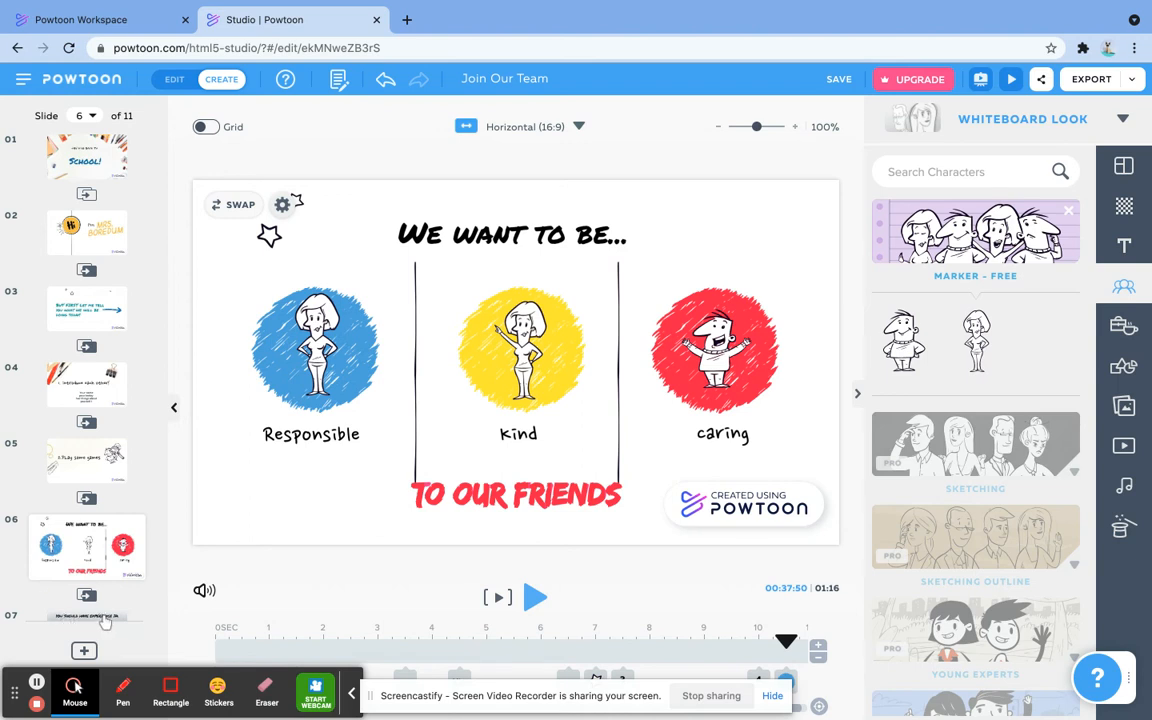
left_click(160, 396)
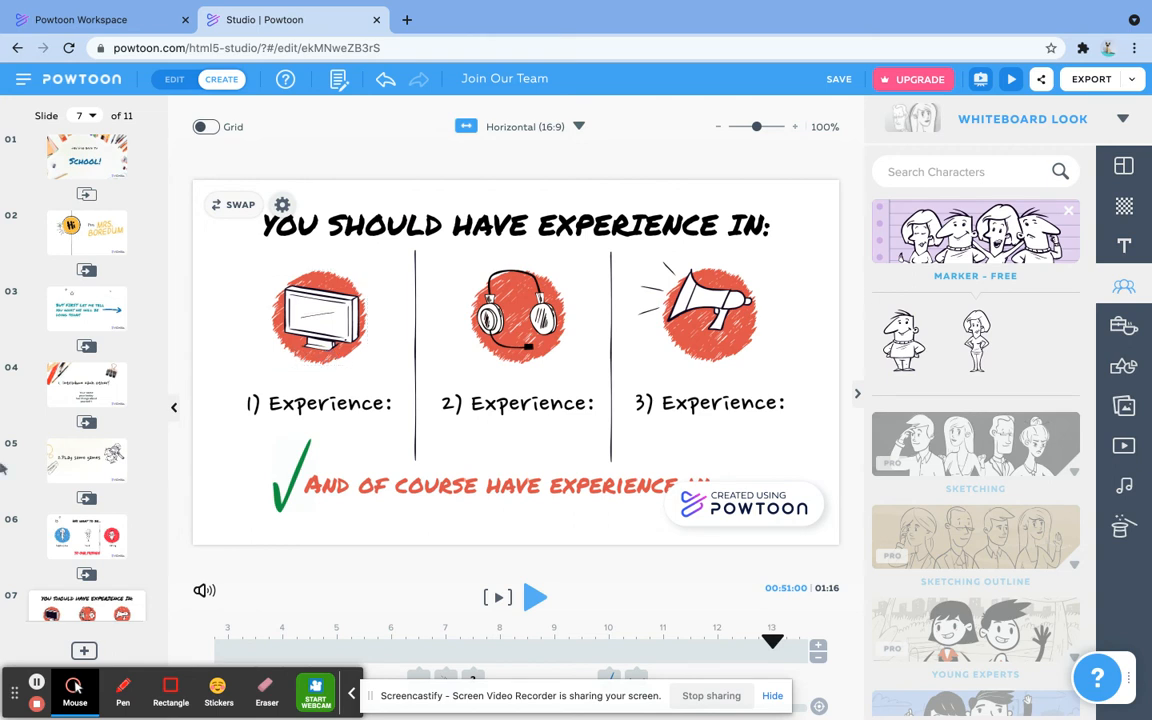
mouse_move(130, 607)
left_mouse_down()
mouse_move(125, 650)
mouse_move(72, 553)
mouse_move(75, 472)
mouse_move(68, 577)
mouse_move(49, 476)
mouse_move(3, 427)
mouse_move(4, 306)
mouse_move(303, 229)
mouse_move(134, 600)
left_mouse_up()
left_click(134, 602)
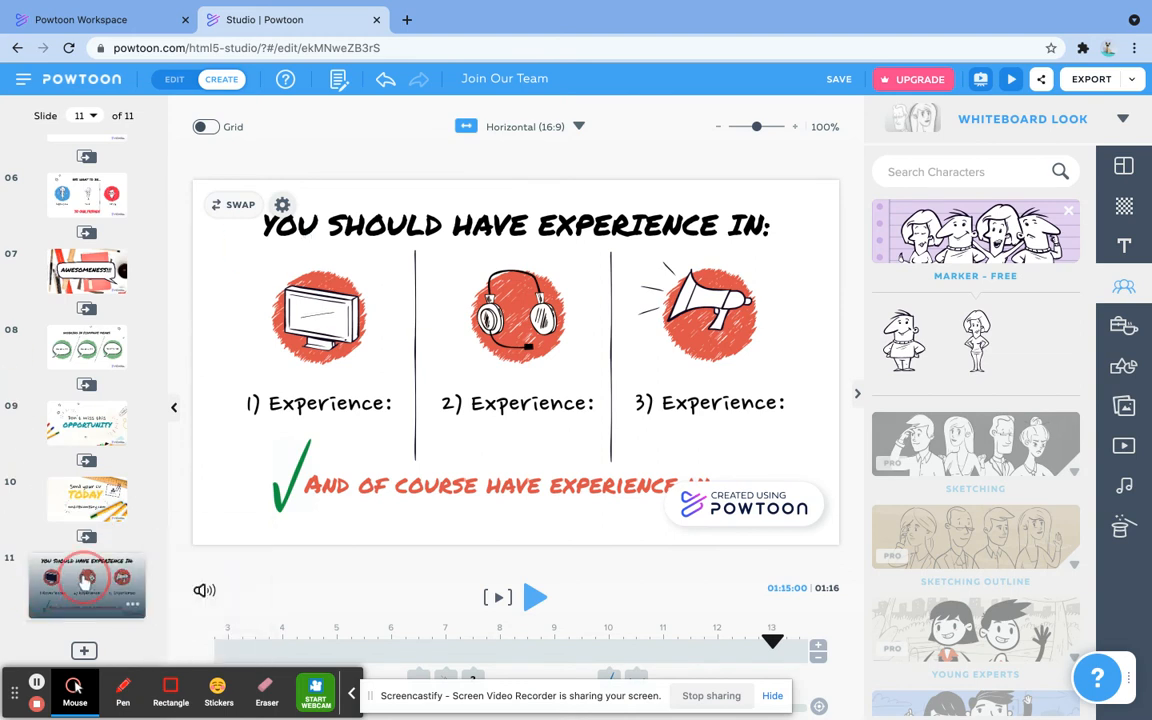
left_click(134, 602)
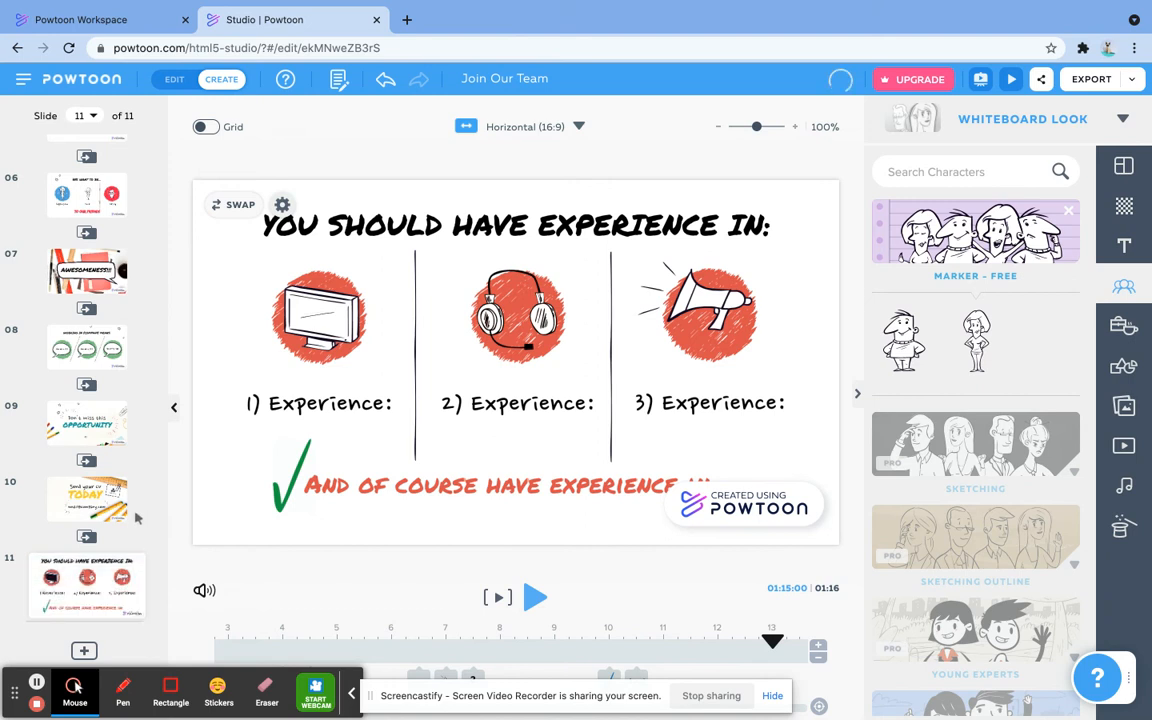
Move the "You should have experience in:" slide up to position 9 and delete it.
left_click_drag(104, 559, 138, 428)
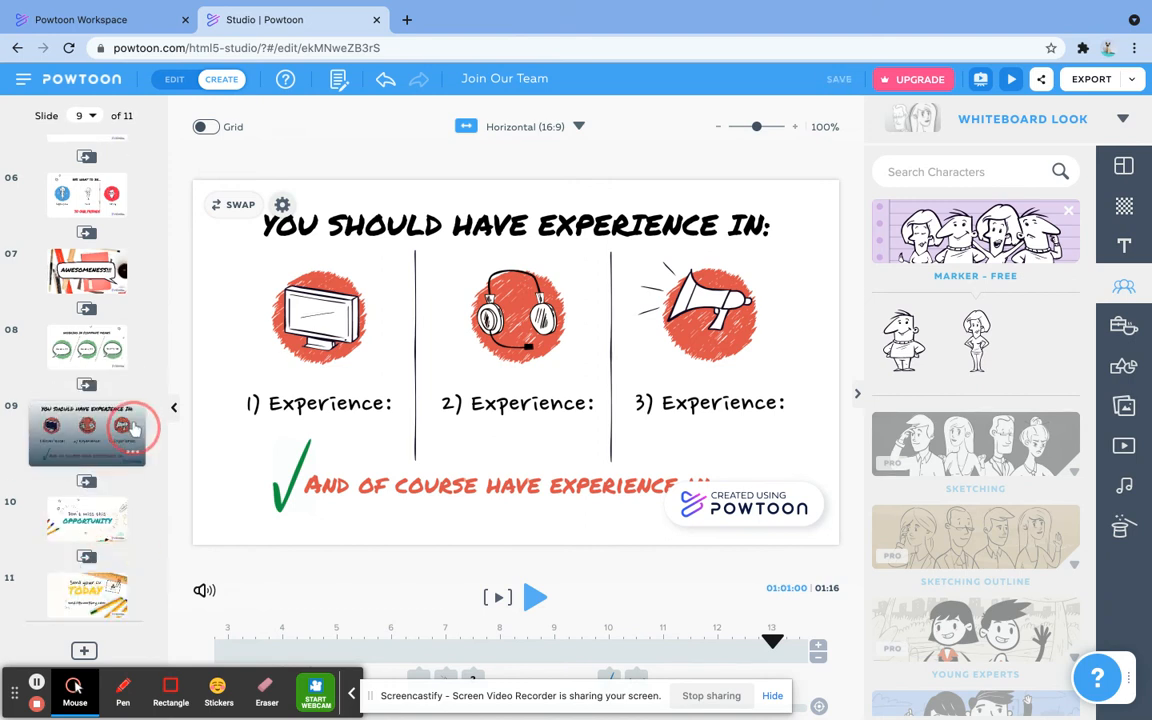
mouse_move(132, 455)
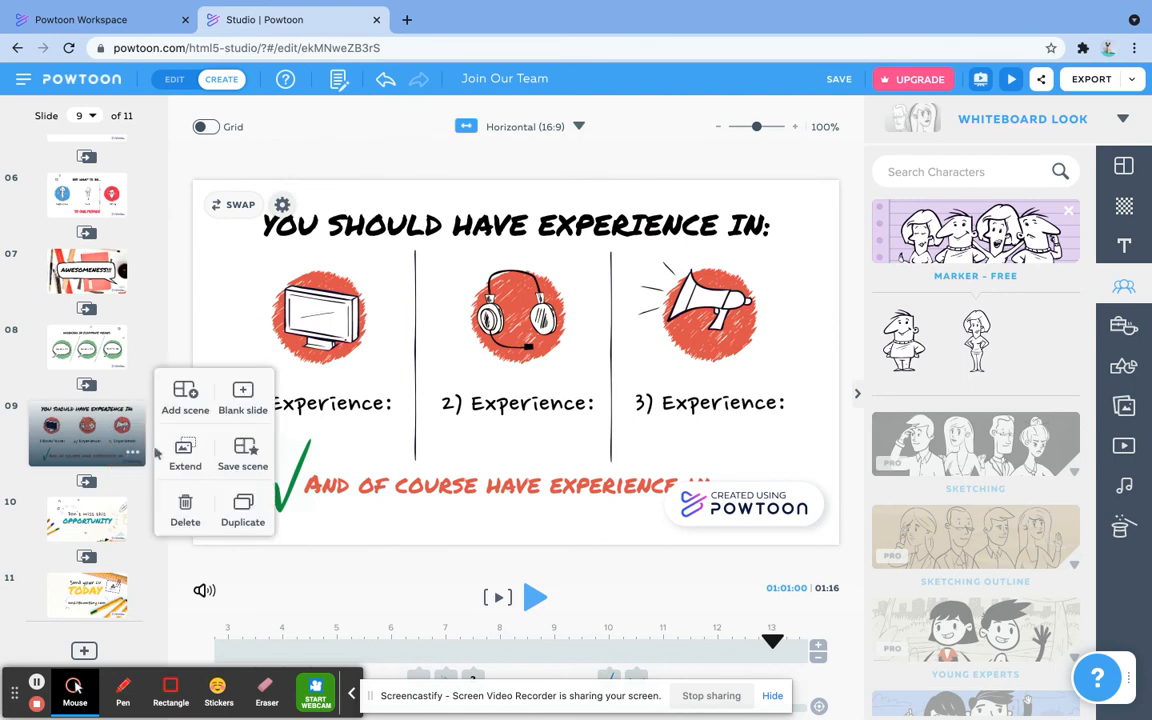
left_click(185, 508)
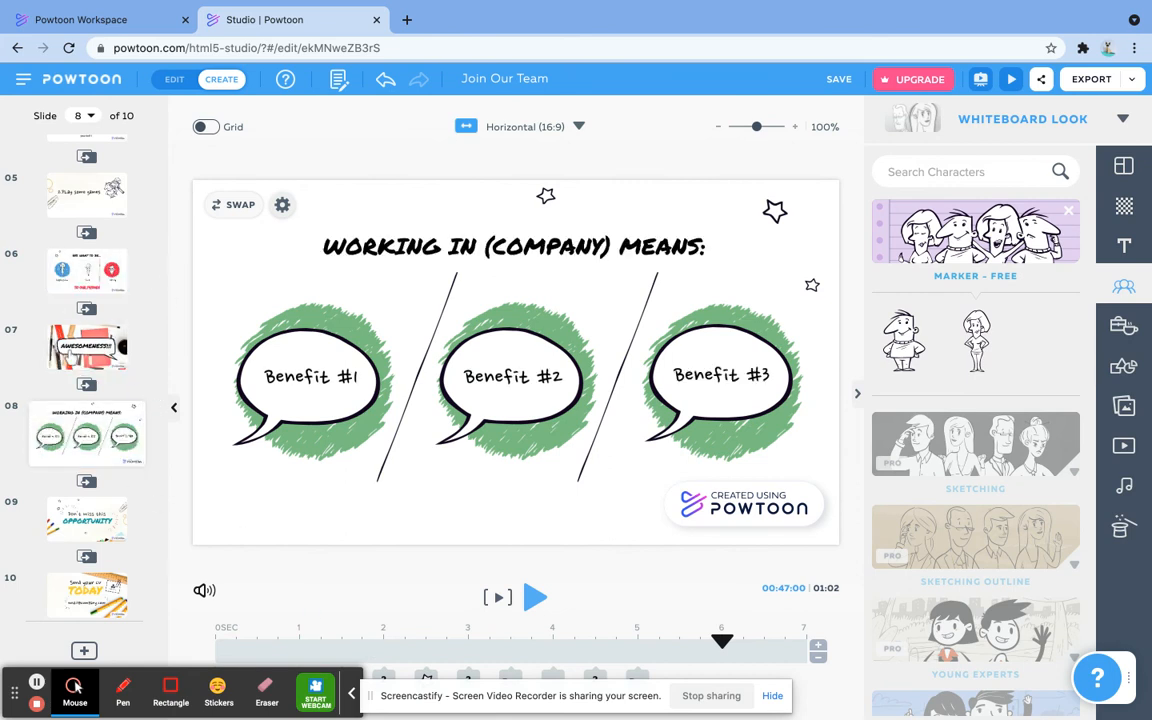
On slide 8, "Working in (Company) means:", delete the "Benefit #1" text, its speech bubble and the green circle behind it.
left_click(75, 345)
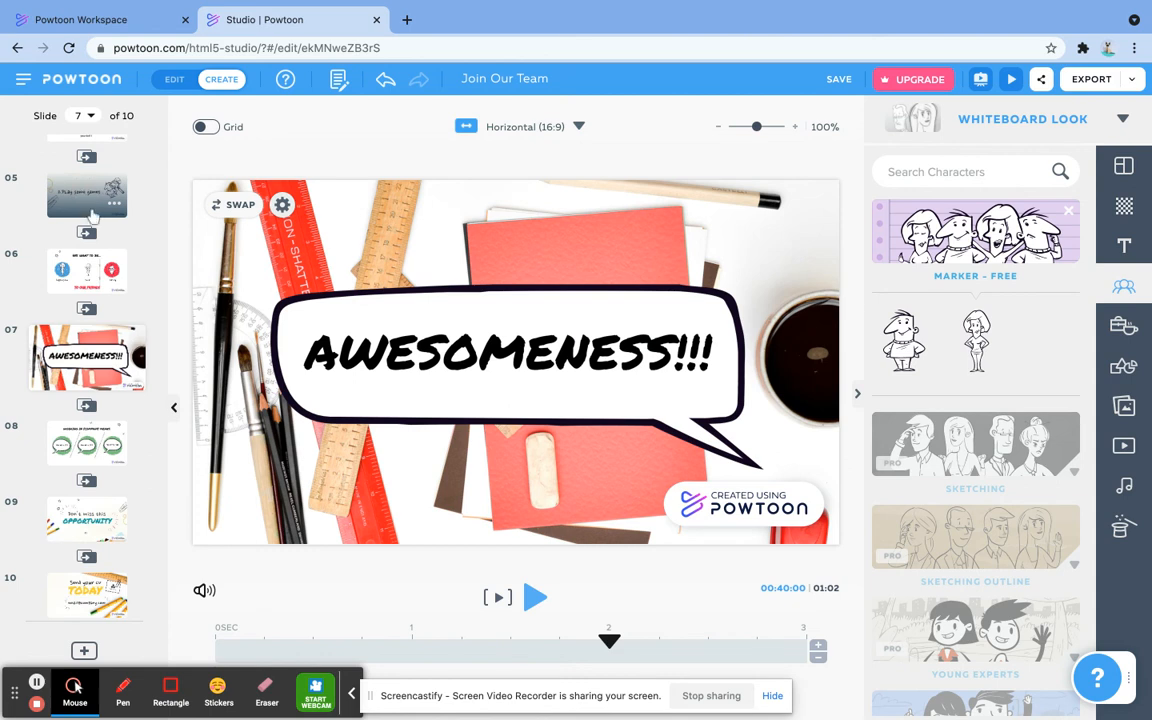
left_click(62, 440)
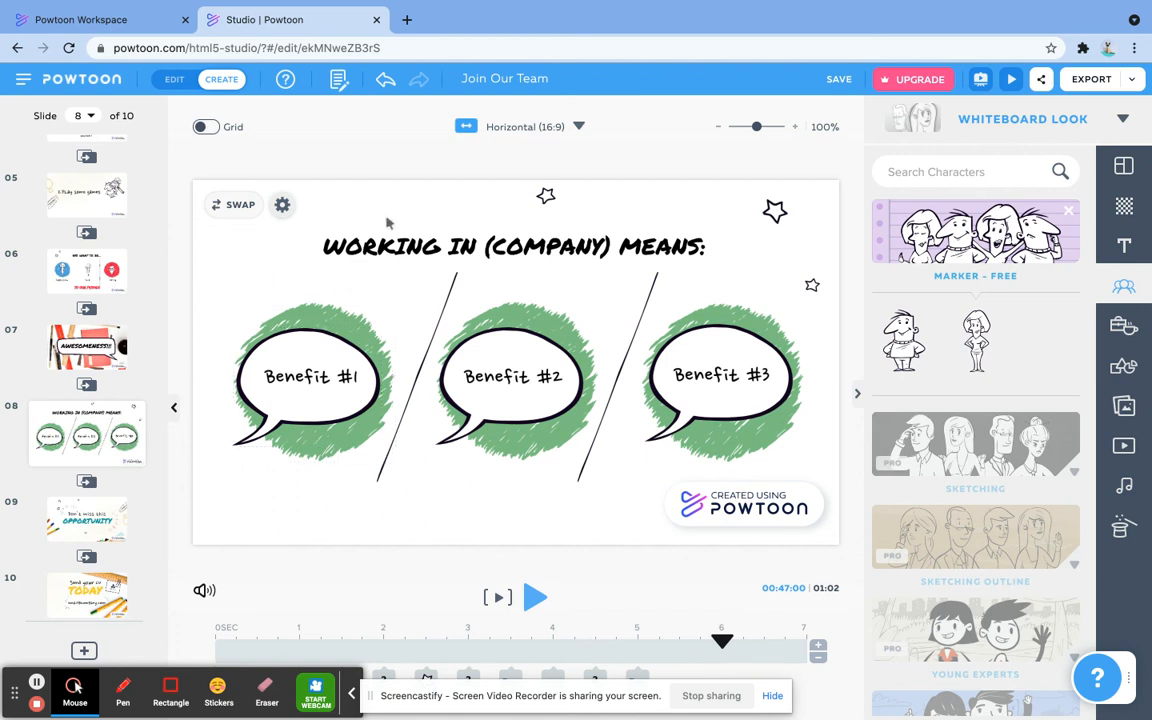
left_click(312, 374)
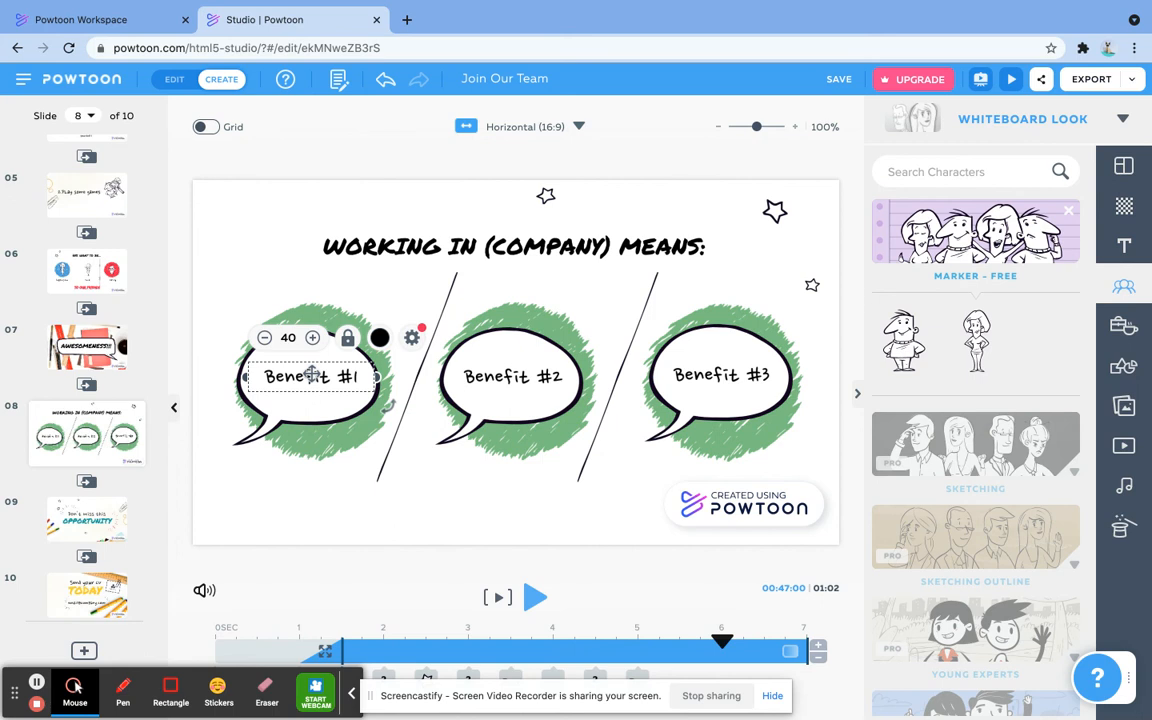
key("Delete")
left_click(312, 374)
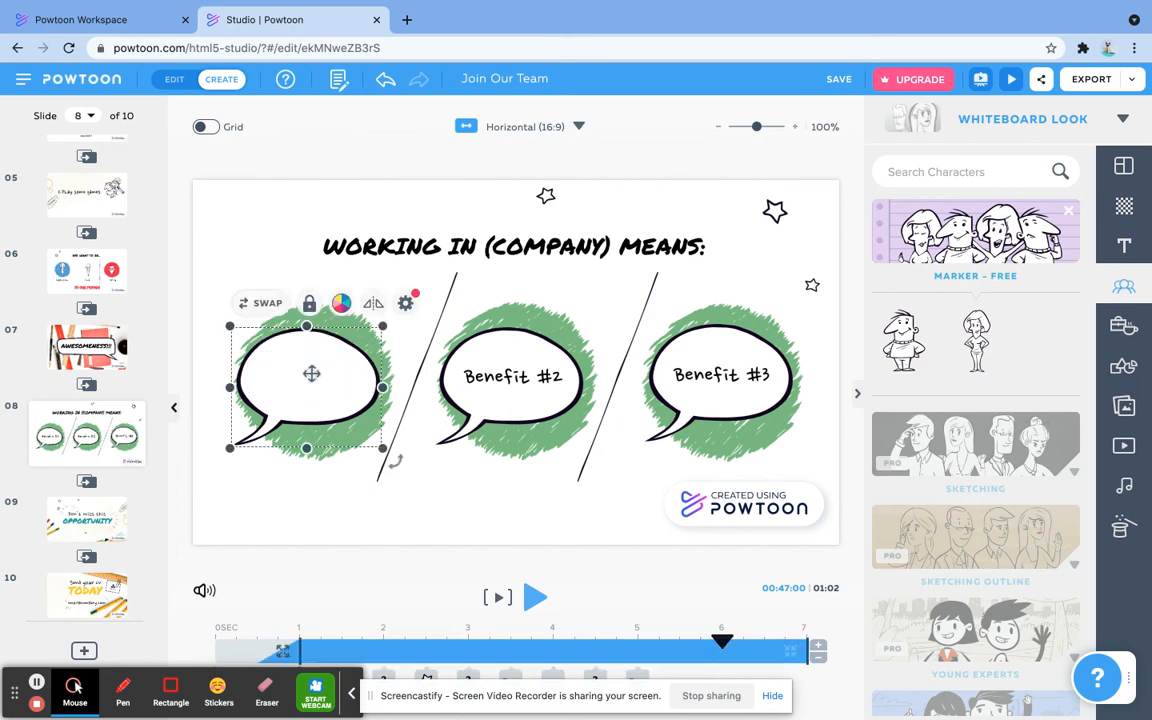
key("Delete")
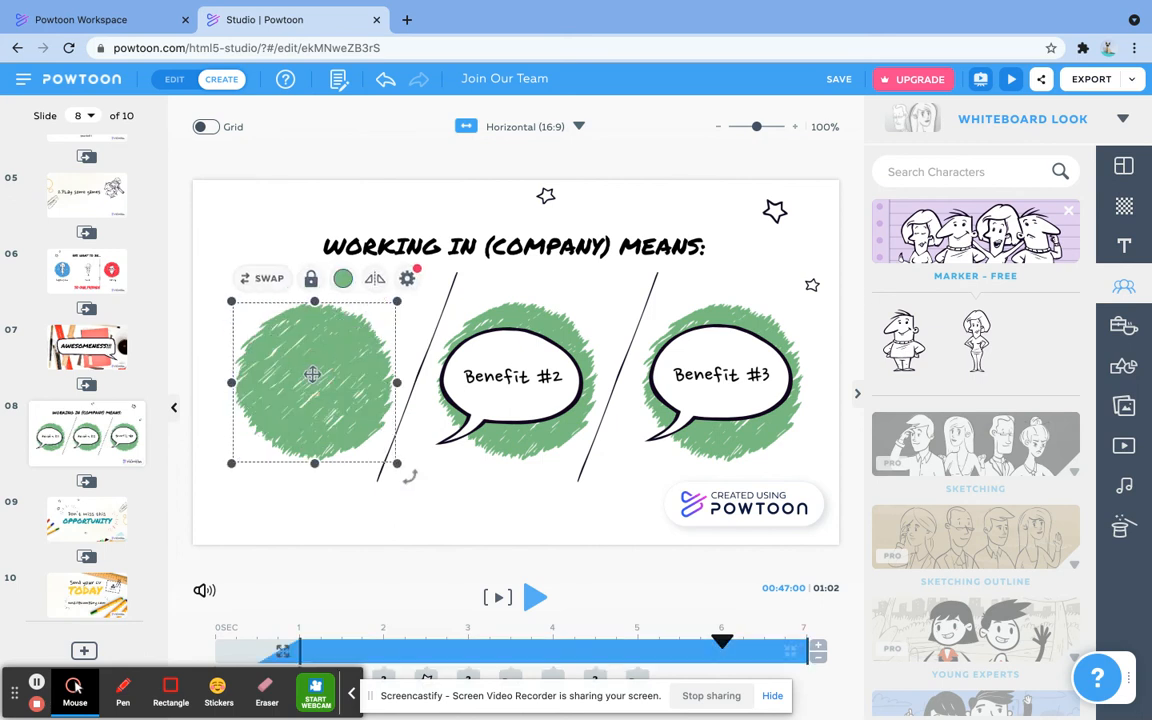
key("Delete")
Delete the "Benefit #2" text together with its speech bubble and green circle.
left_click(498, 390)
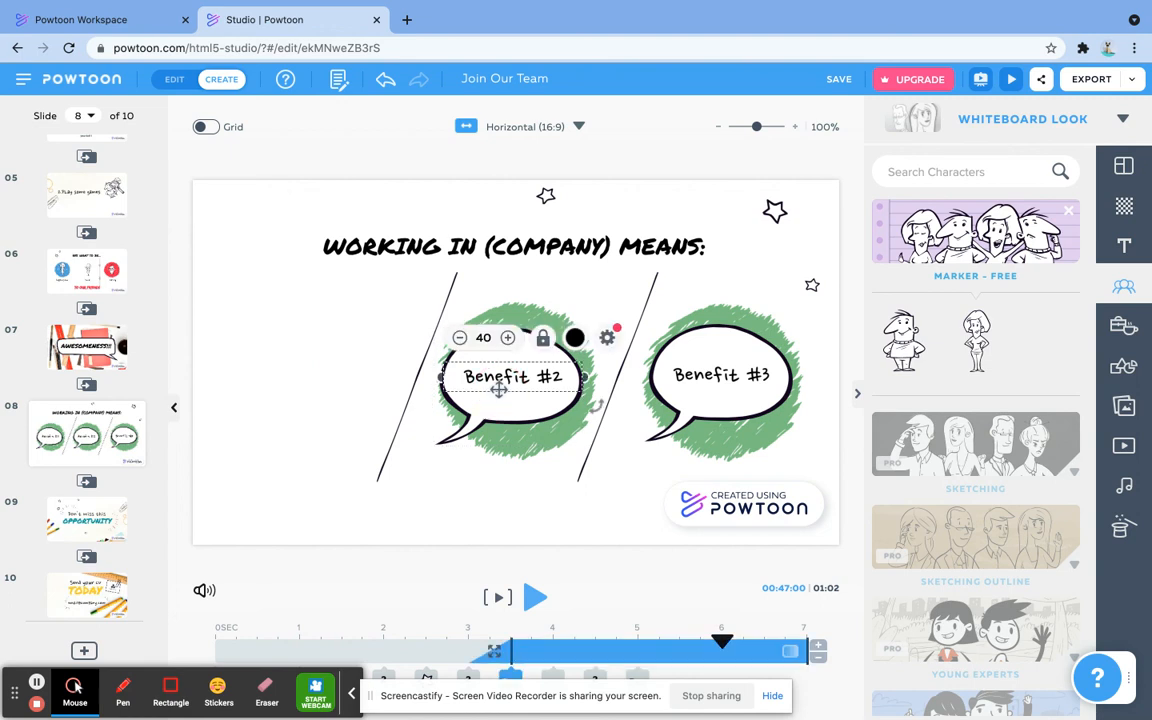
key("Delete")
left_click(498, 390)
key("Delete")
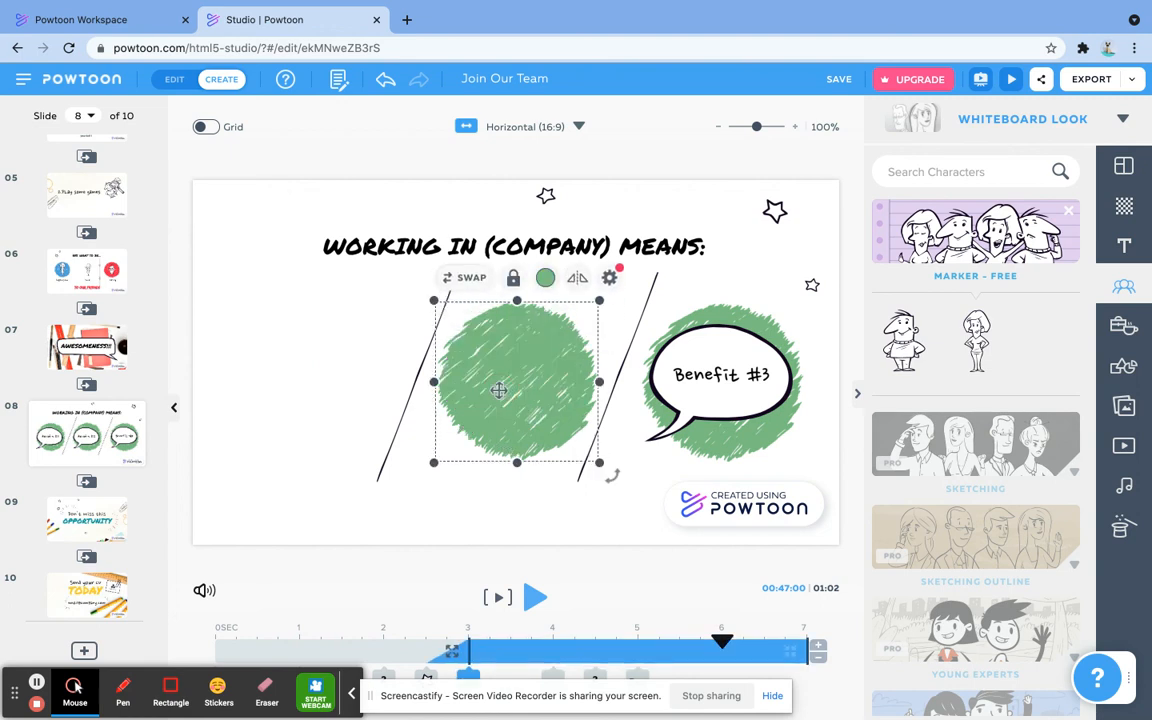
key("Delete")
left_click(501, 391)
Delete both slanted divider lines between the columns of slide 8.
left_click(607, 404)
key("Delete")
left_click(424, 360)
key("Delete")
Delete the "Benefit #3" text, its speech bubble and the remaining green circle.
left_click(712, 386)
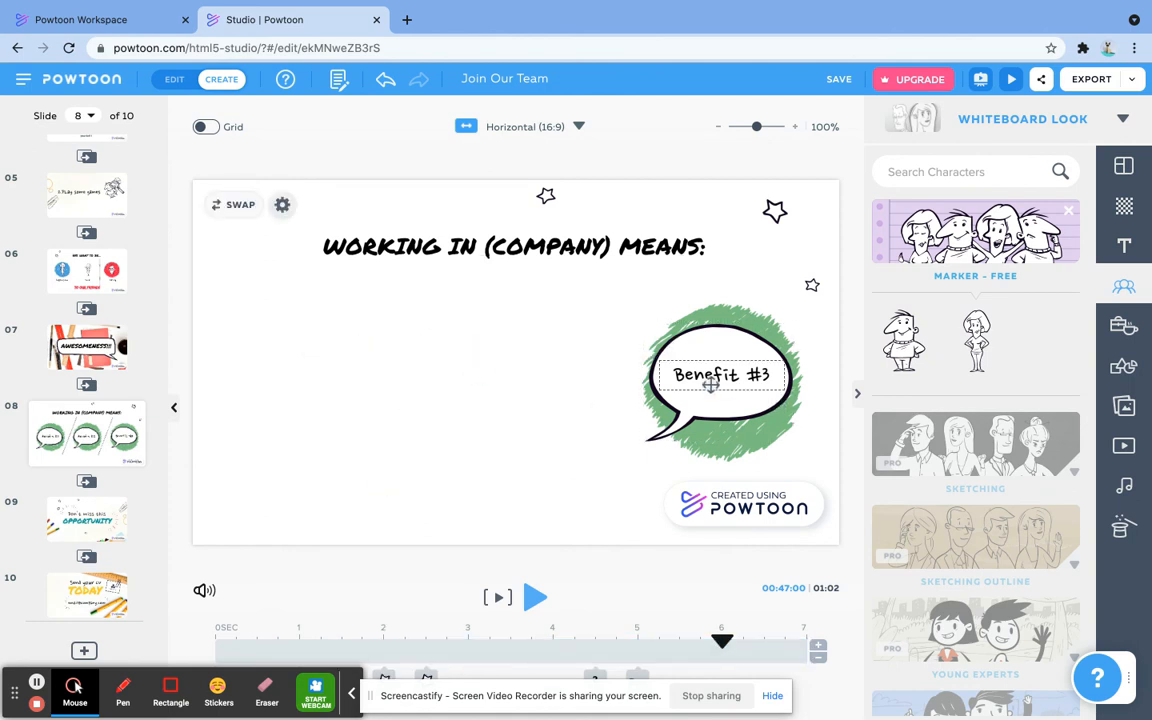
key("Delete")
left_click(715, 390)
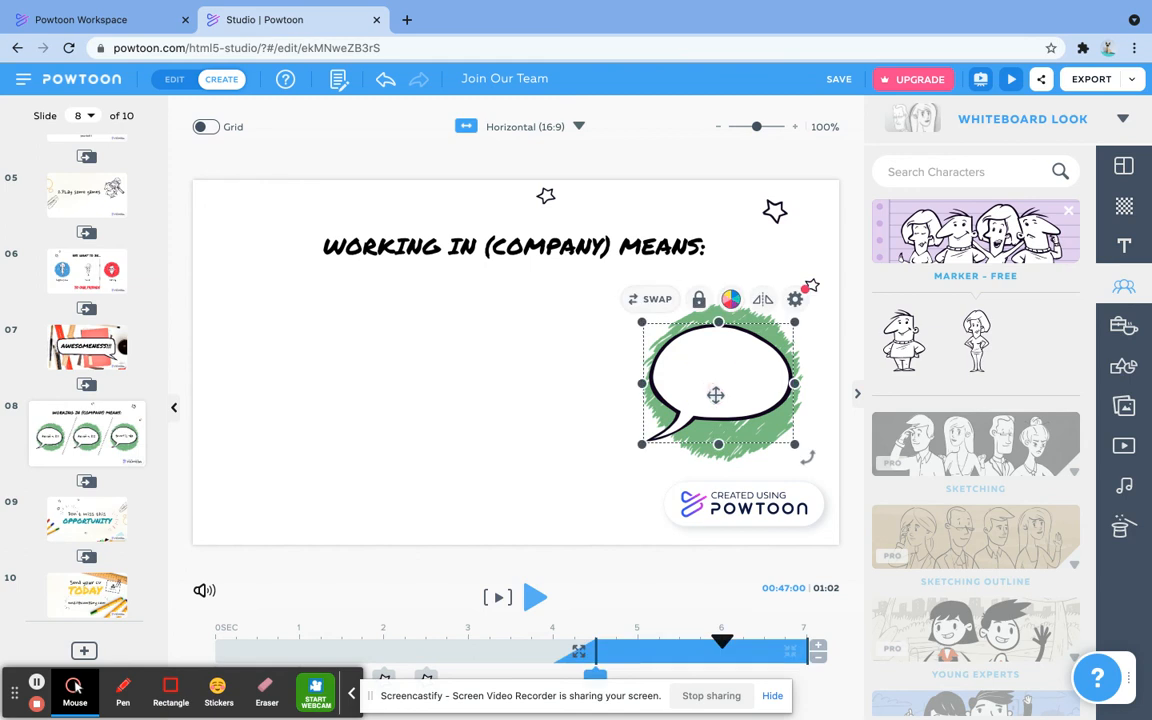
key("Delete")
left_click(732, 406)
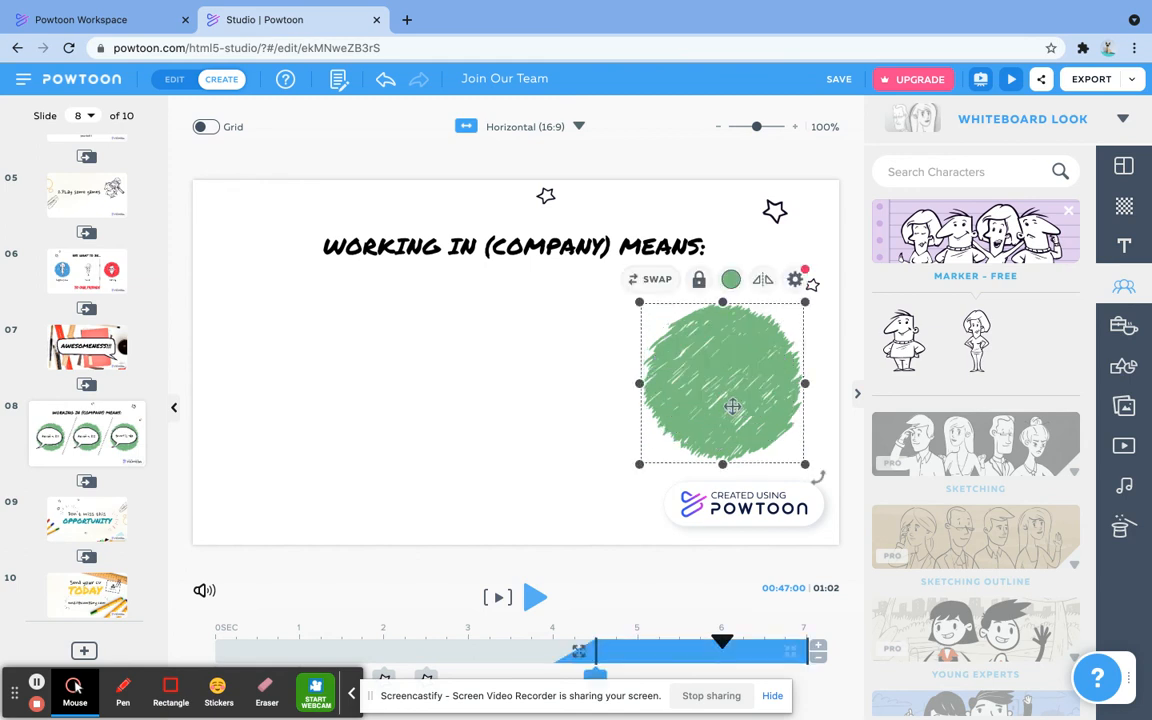
key("Delete")
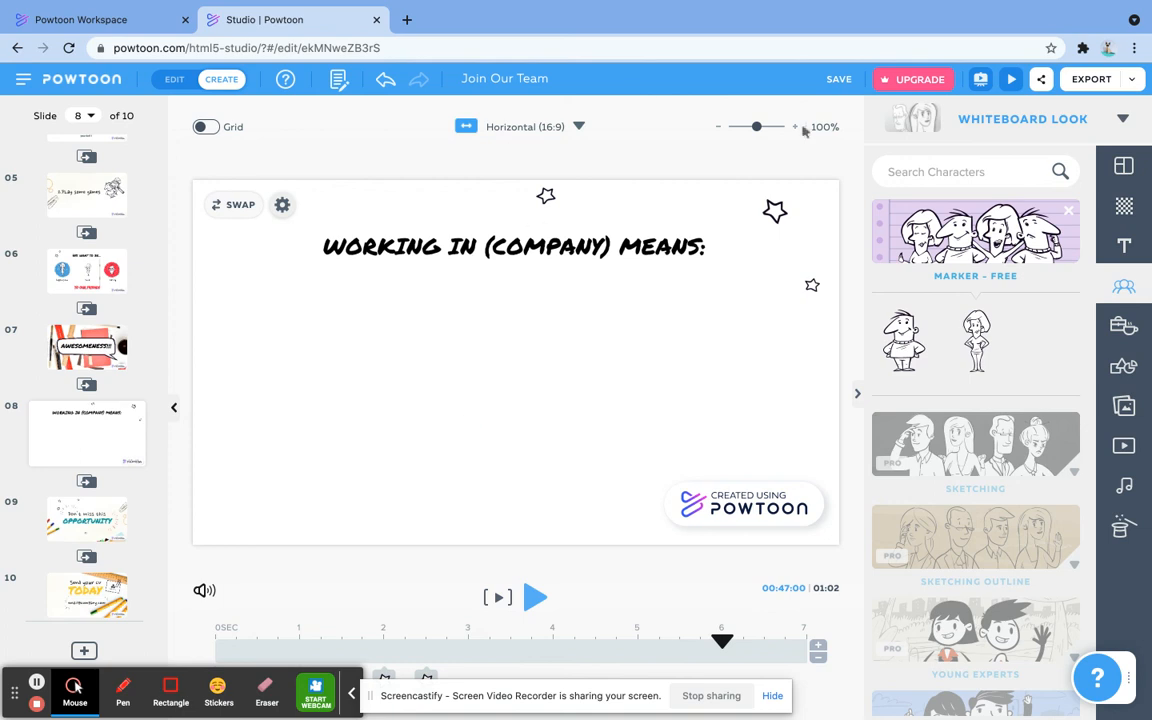
Collapse the Marker - Free character set and clear the "Working in (Company) means:" heading text on slide 8.
left_click(1068, 215)
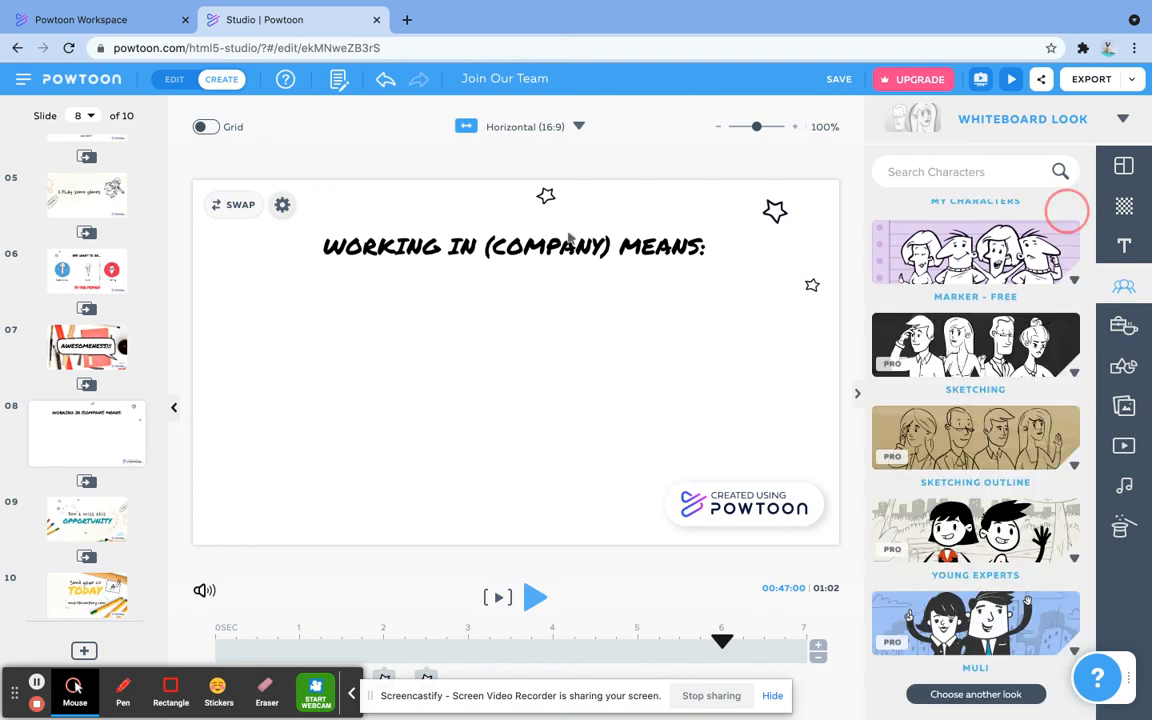
left_click(640, 248)
double_click(645, 250)
left_click(650, 248)
key("BackSpace")
left_click_drag(707, 249, 283, 253)
key("BackSpace")
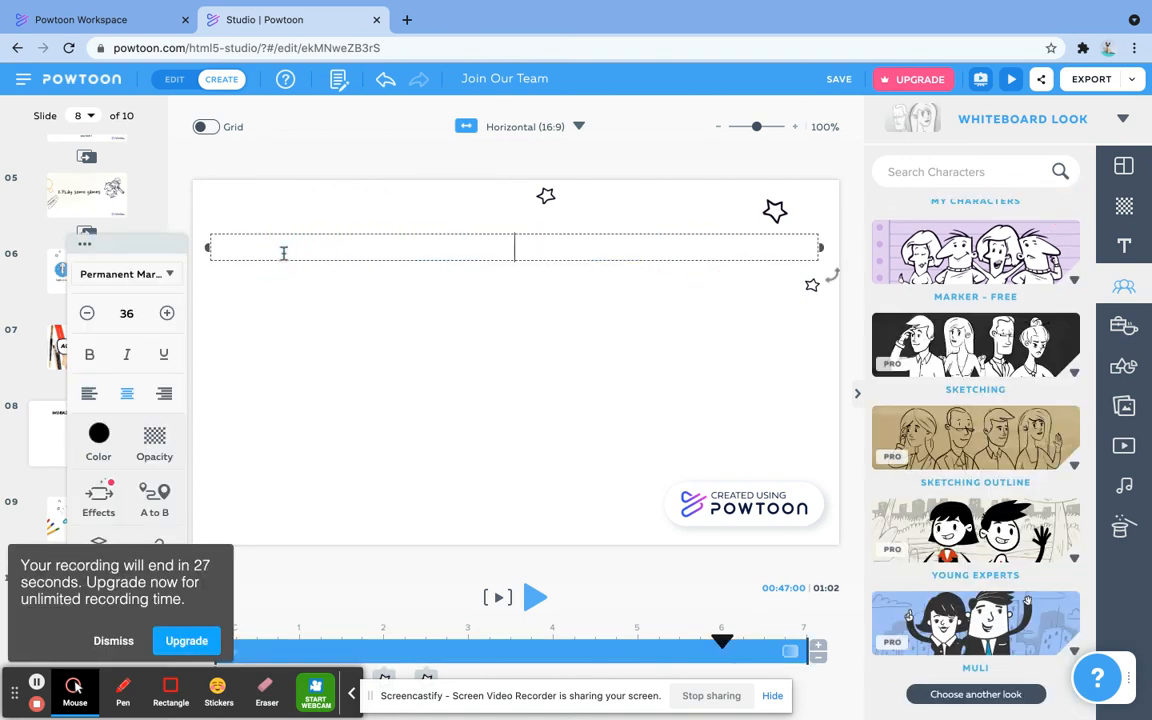
Enter Let's play "what is this? as the new heading text of slide 8.
type("Let")
type("s")
key("BackSpace")
key("BackSpace")
type("t's play")
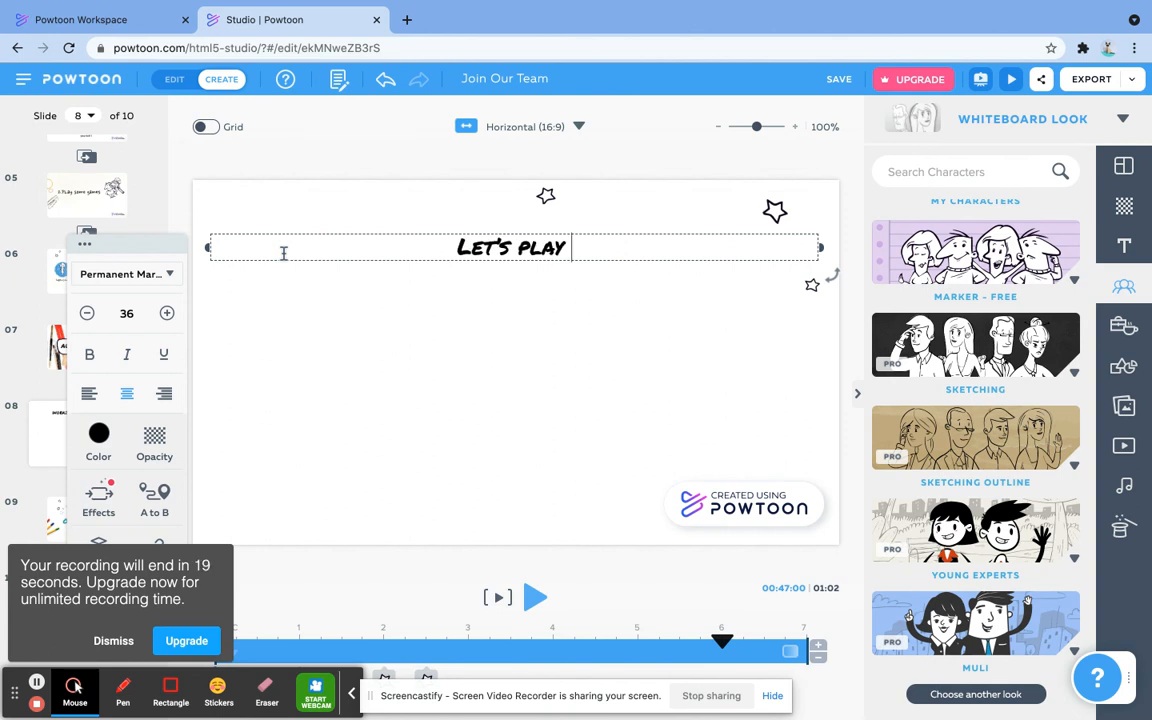
type(" what")
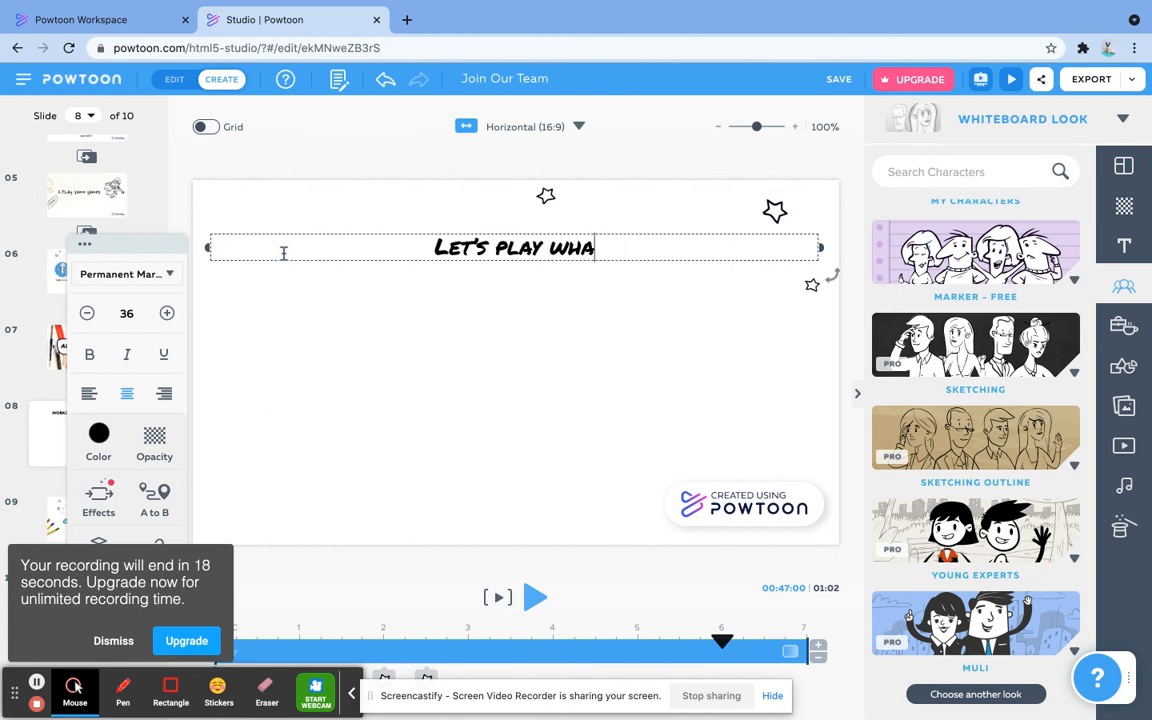
key("BackSpace")
key("BackSpace")
key("BackSpace")
key("BackSpace")
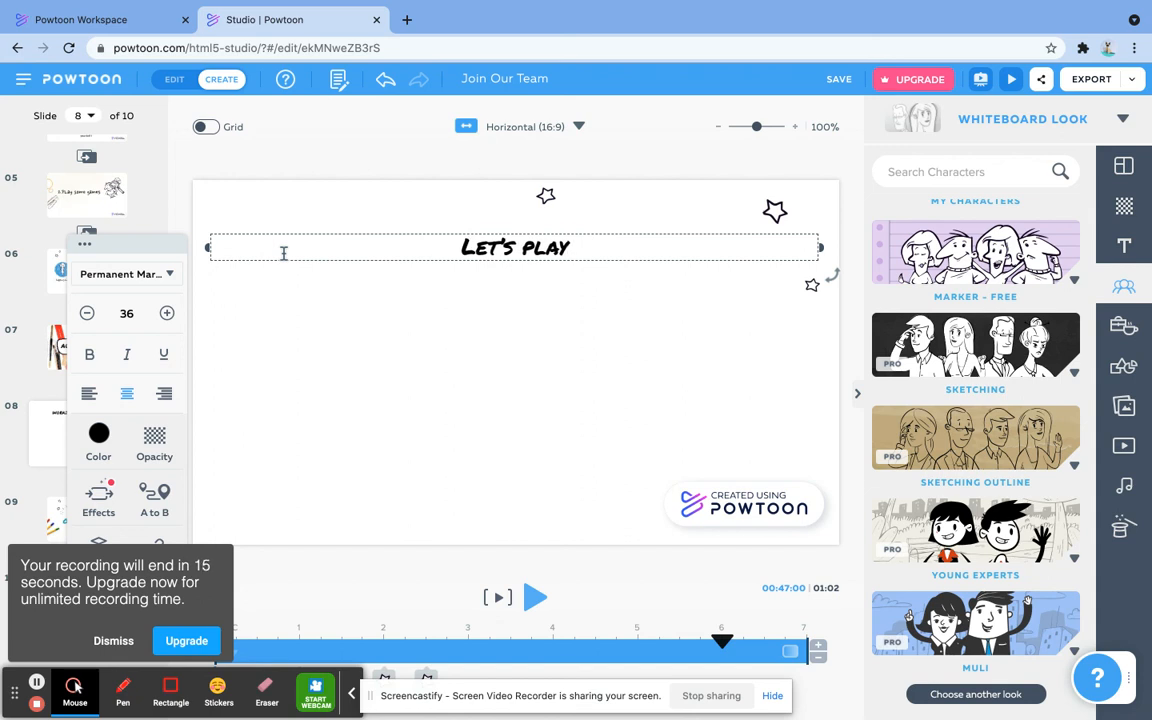
type("\"")
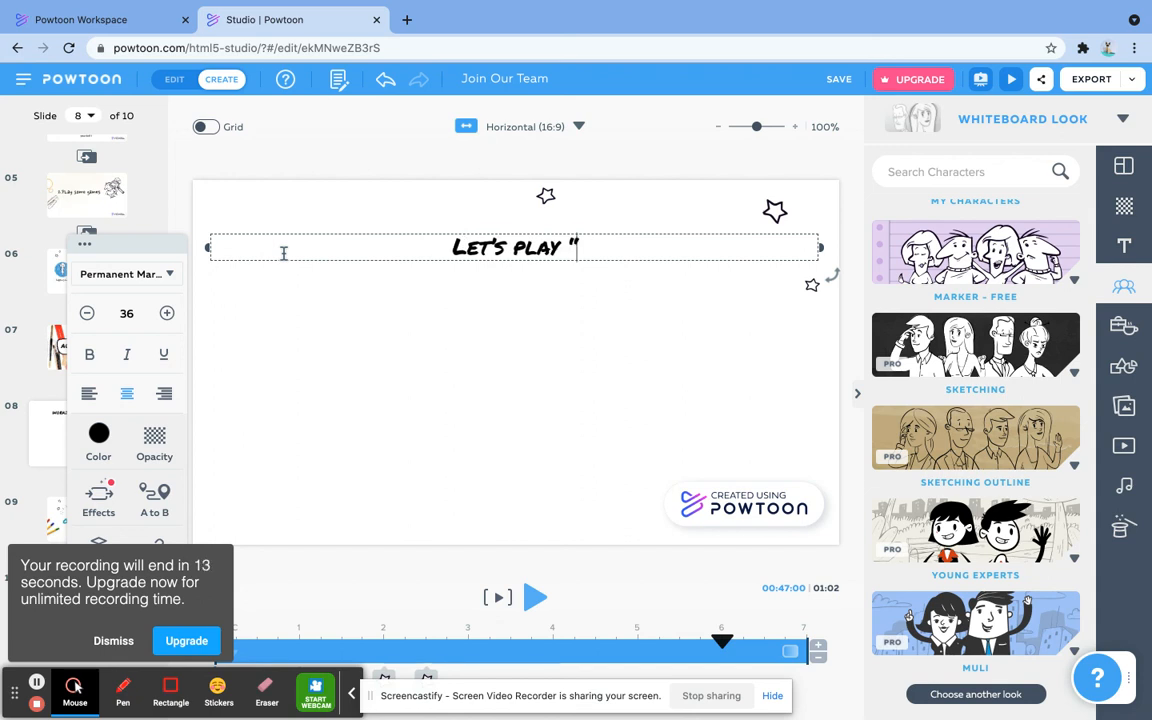
type("wha")
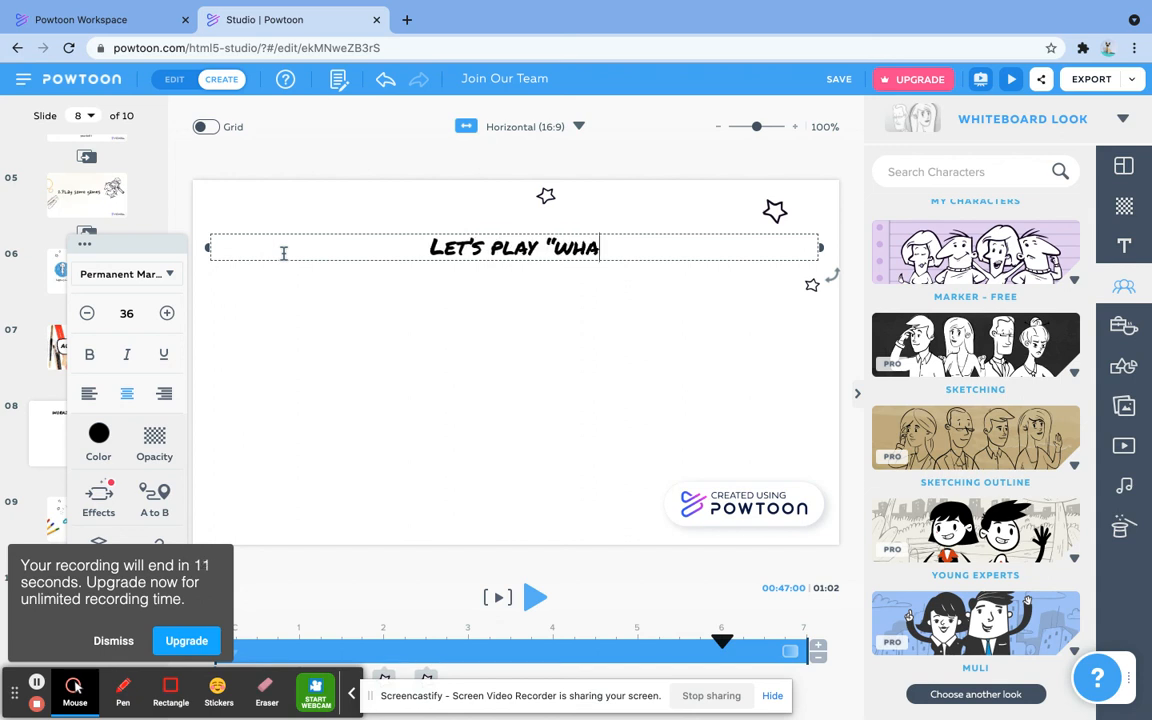
type("t is this?")
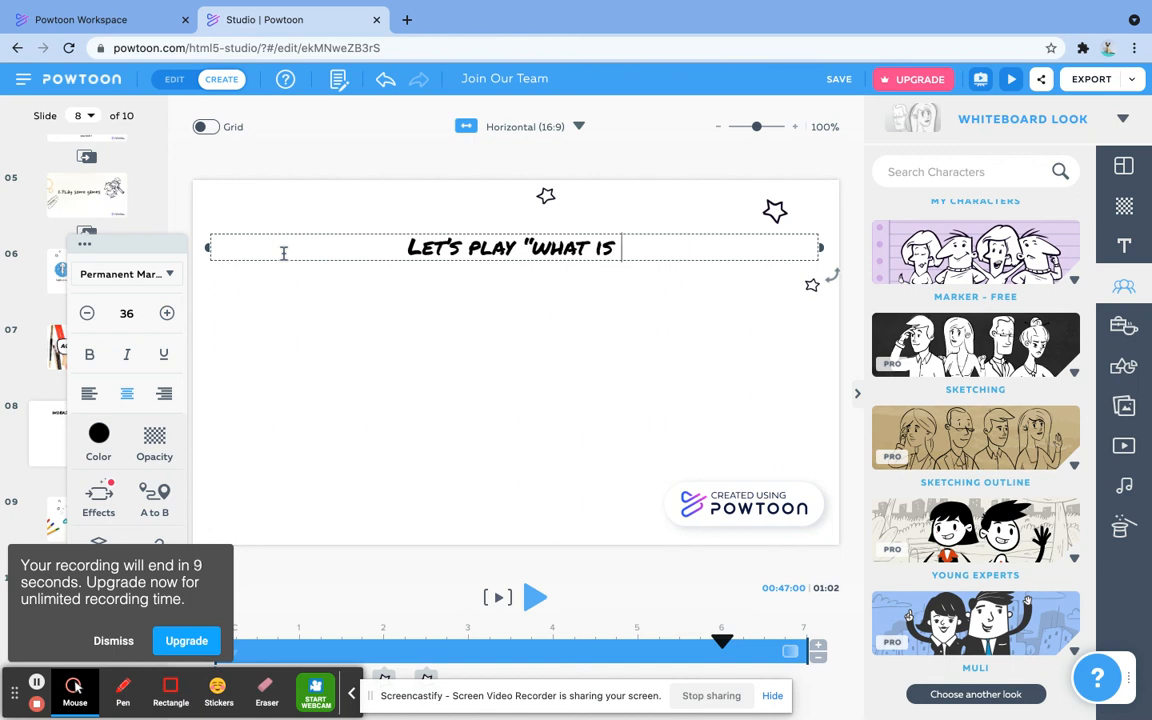